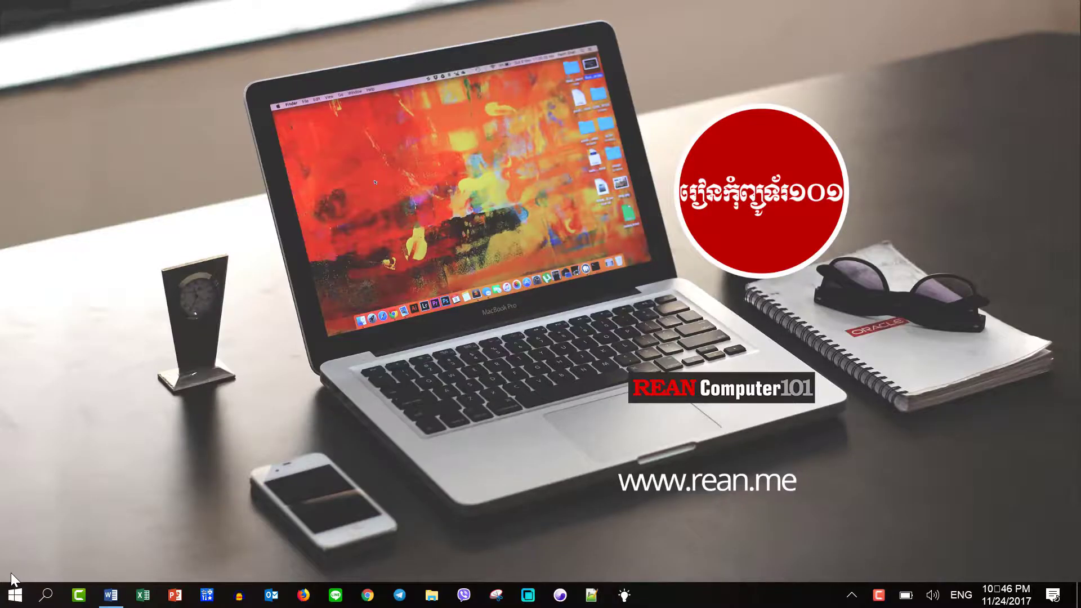
Restore the Word101.docx window from the taskbar so Word fills the screen
click(110, 598)
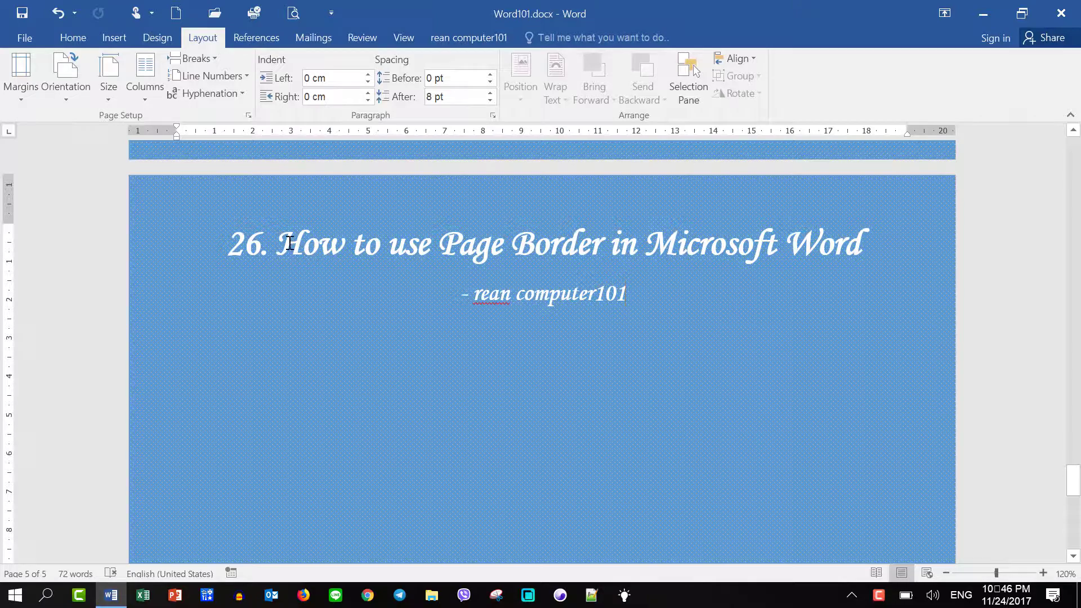
drag(290, 244, 738, 367)
click(738, 366)
scroll(683, 396, up, 3)
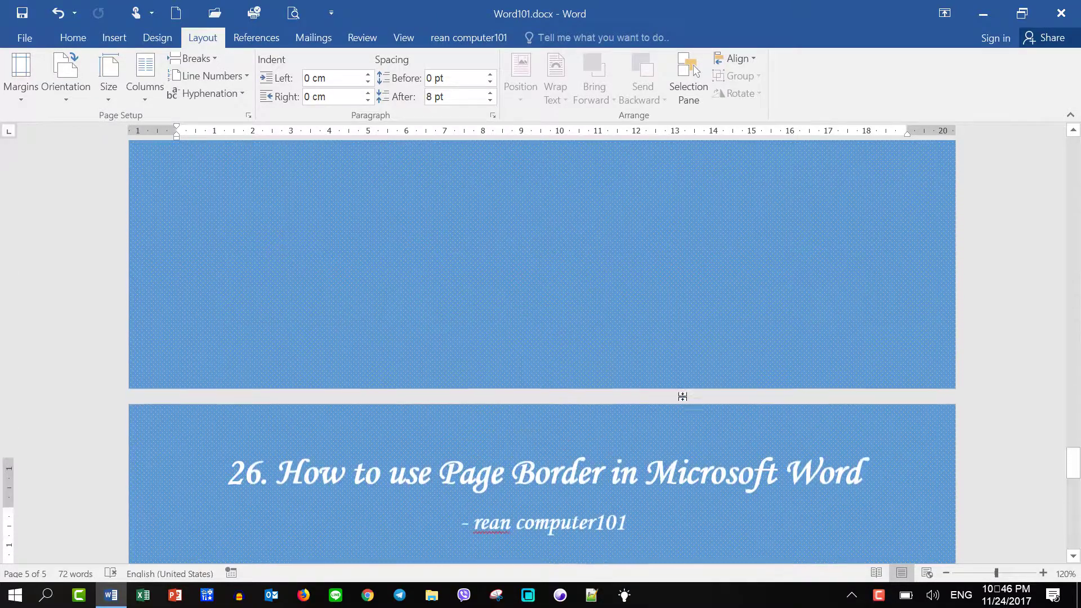
scroll(682, 396, up, 3)
scroll(683, 396, up, 3)
scroll(684, 397, up, 3)
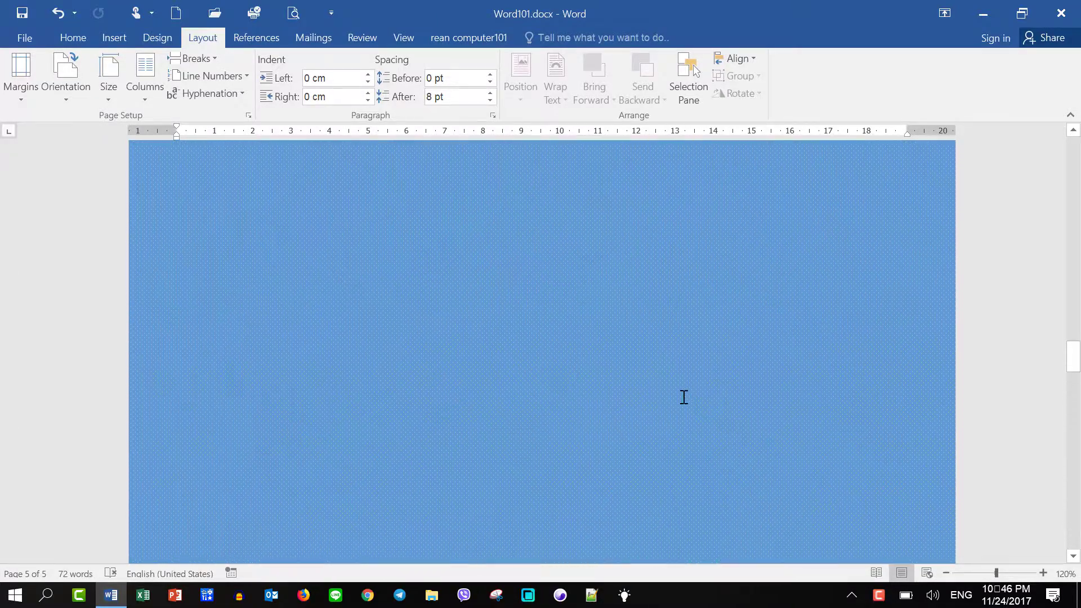
scroll(684, 397, up, 3)
scroll(683, 397, up, 3)
scroll(684, 394, up, 2)
scroll(683, 397, up, 2)
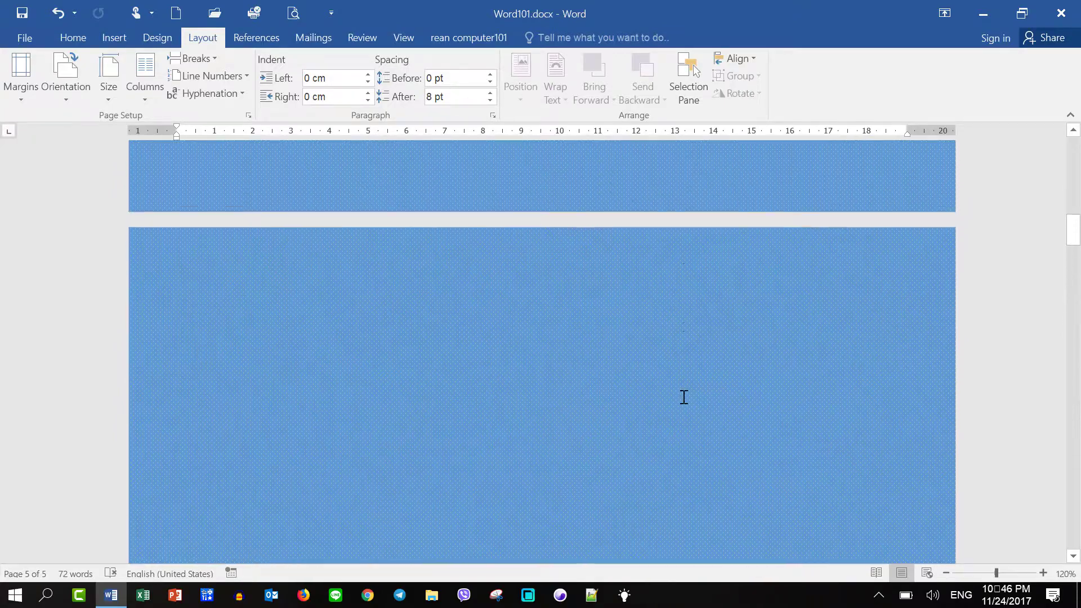
scroll(684, 397, up, 3)
scroll(684, 399, up, 3)
scroll(684, 411, up, 1)
scroll(685, 427, up, 3)
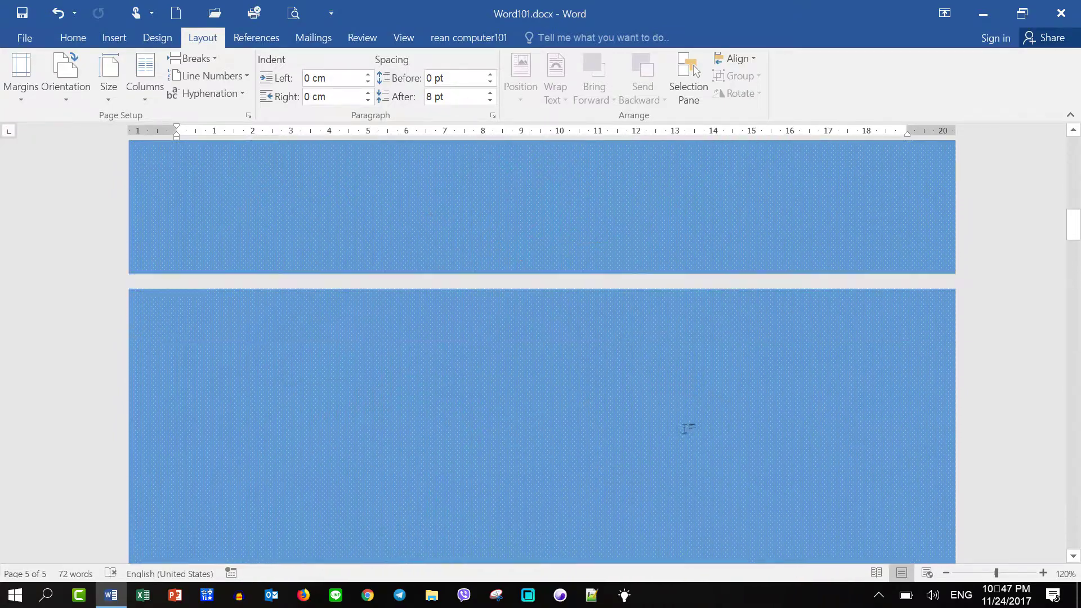
drag(1073, 256, 1076, 483)
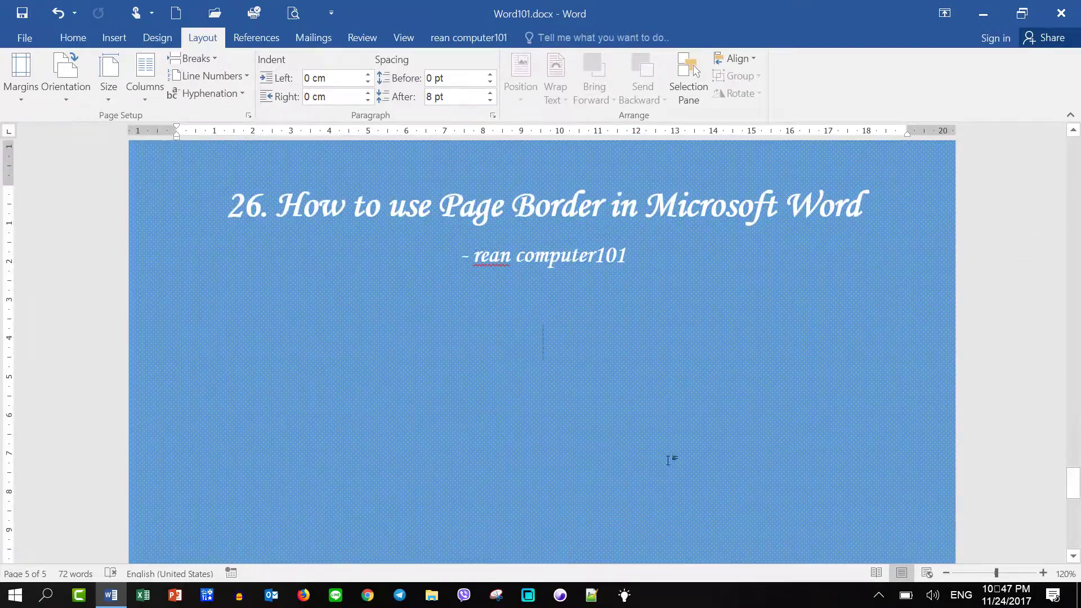
mouse_move(458, 216)
mouse_down()
mouse_move(648, 230)
mouse_move(605, 225)
mouse_up()
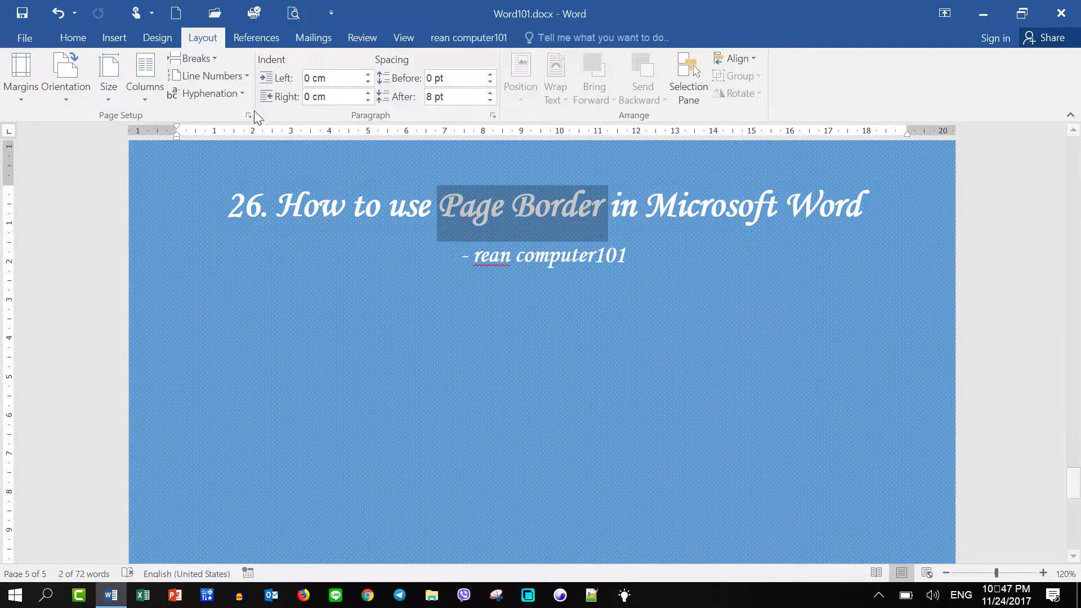
click(74, 38)
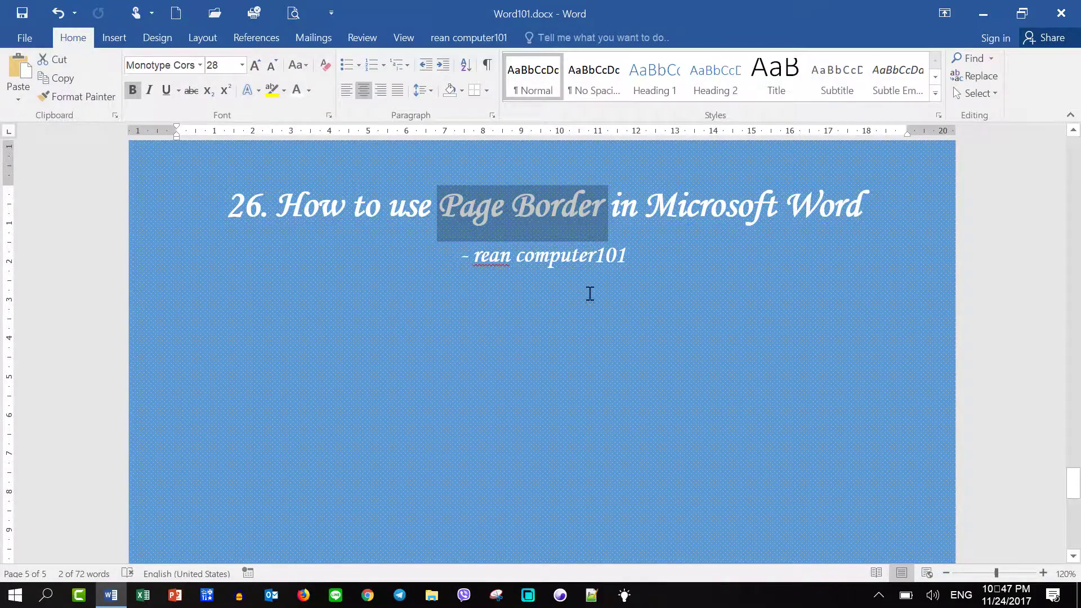
click(539, 195)
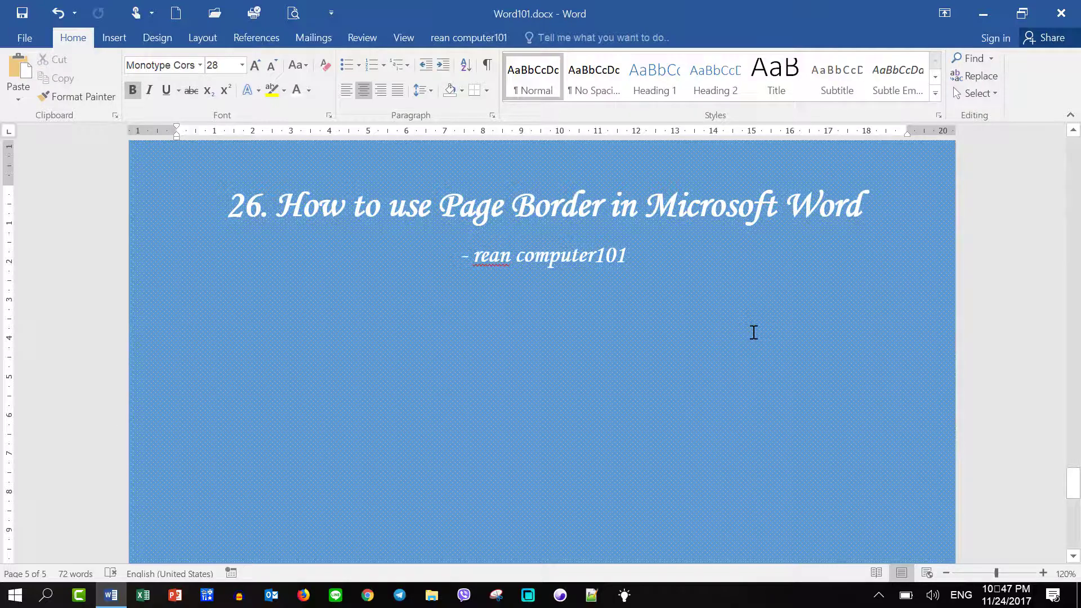
Open the Page Borders settings and choose the 3-D border setting
click(154, 39)
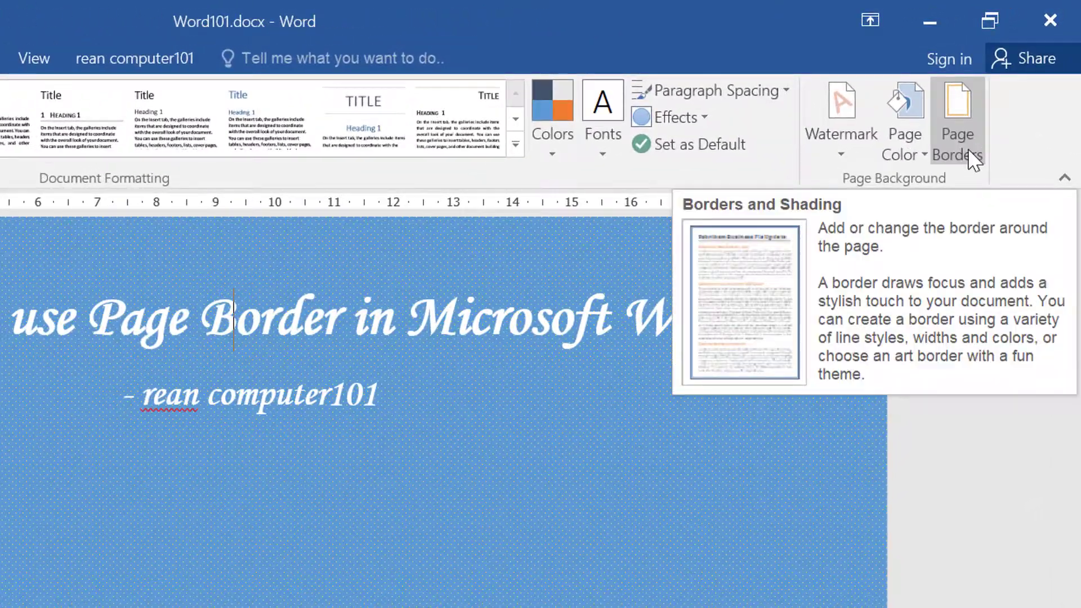
click(966, 142)
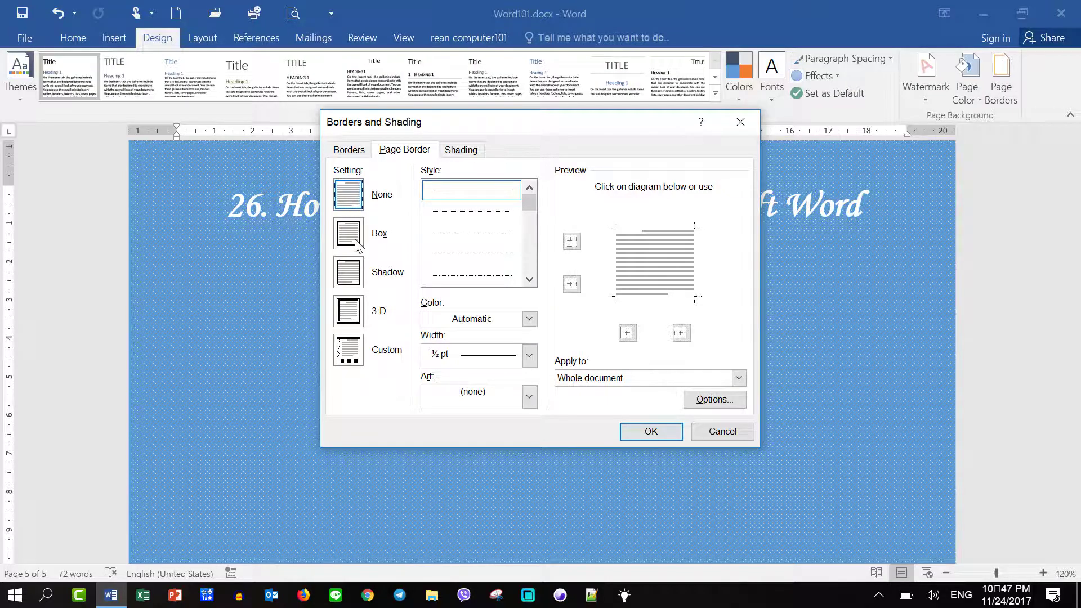
click(352, 272)
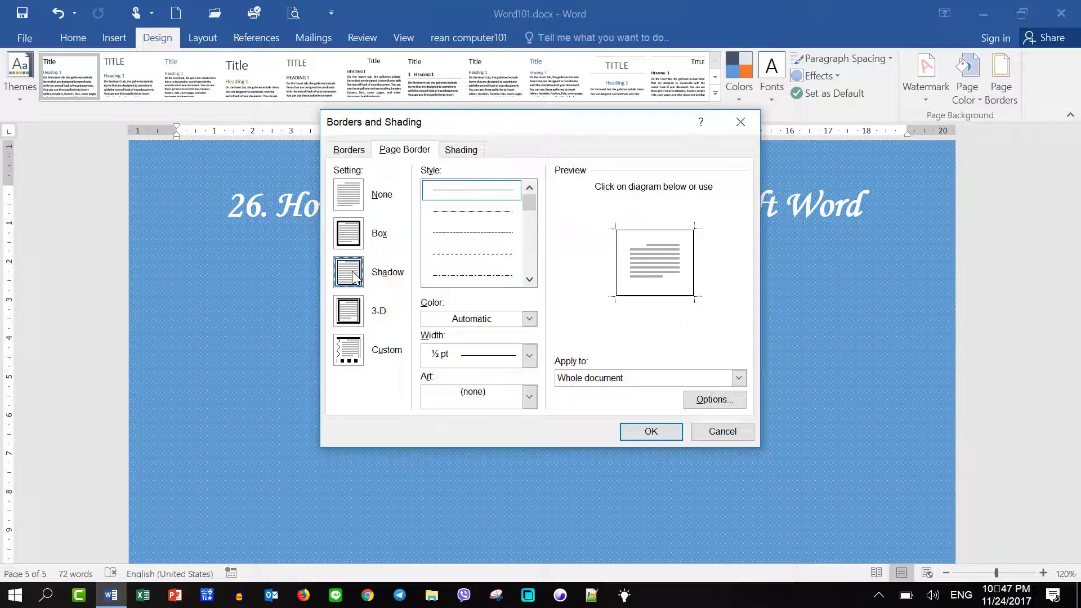
click(354, 313)
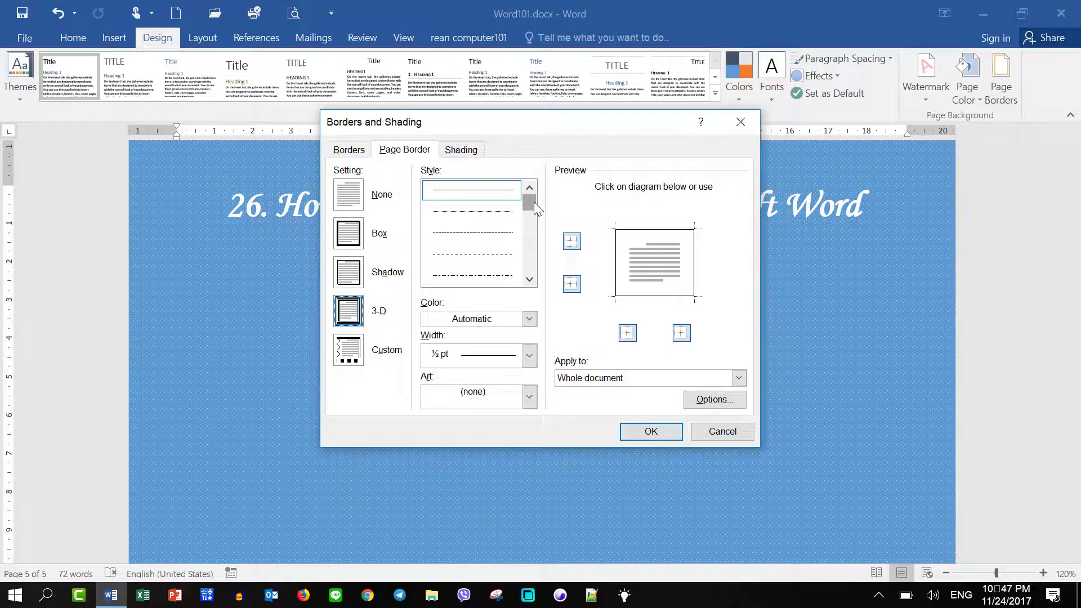
Give the border a thick solid line style in red
click(449, 276)
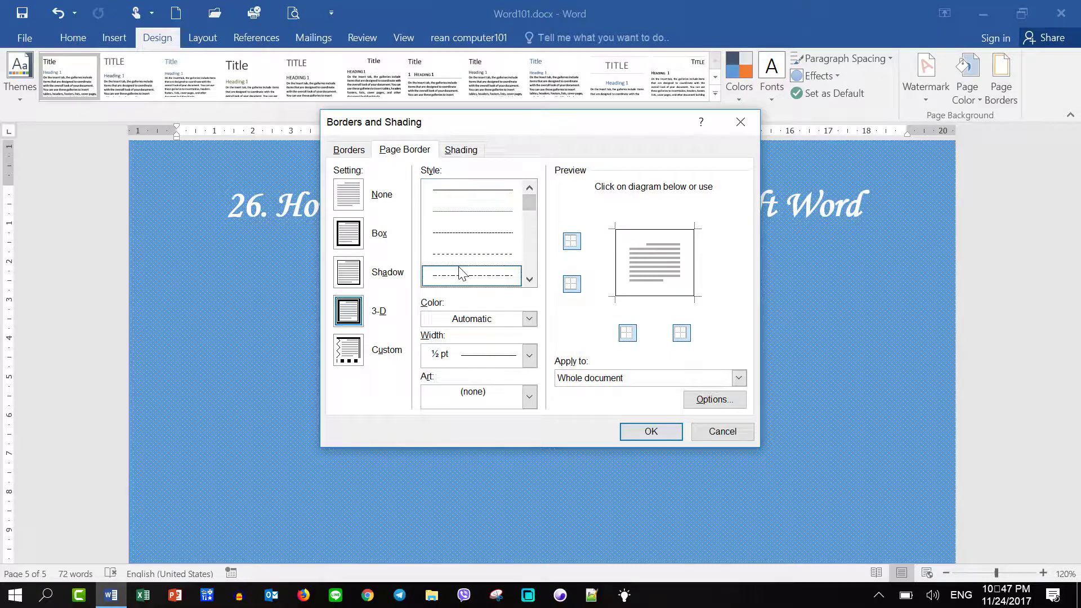
click(529, 280)
click(529, 279)
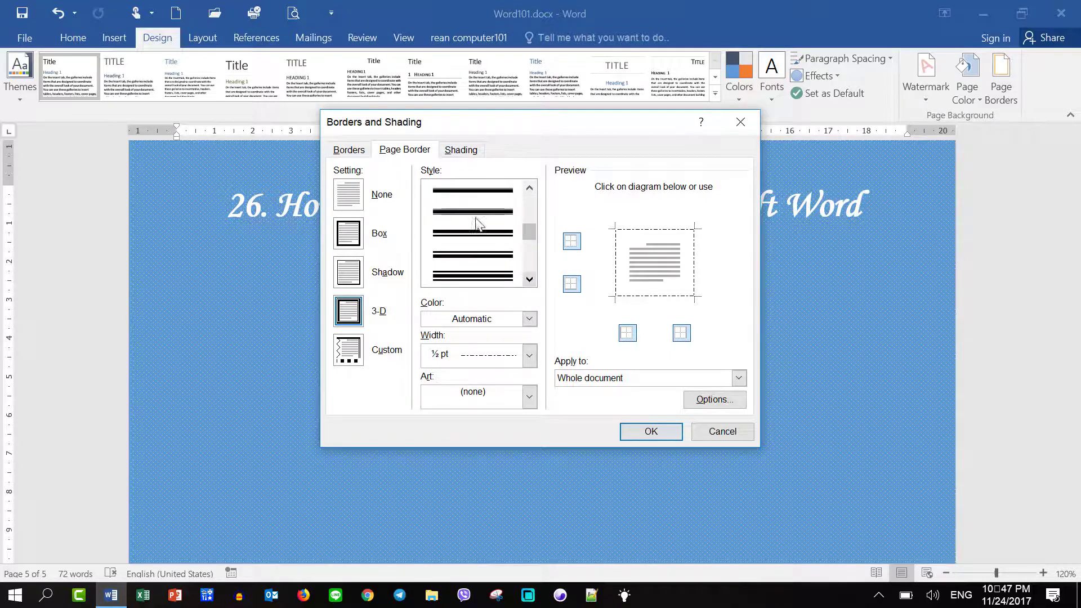
click(474, 197)
click(482, 276)
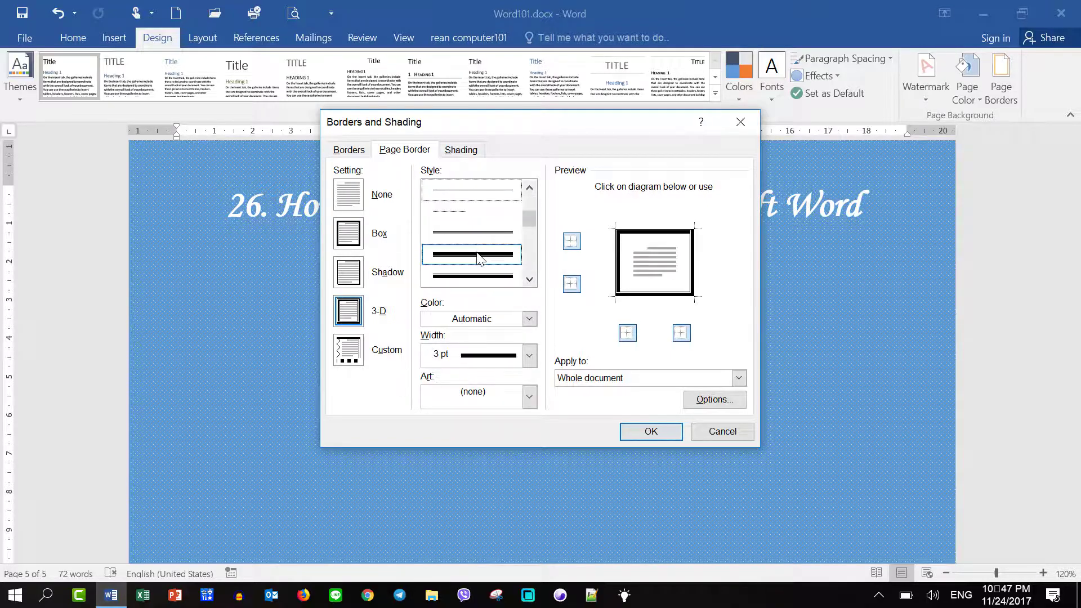
click(529, 319)
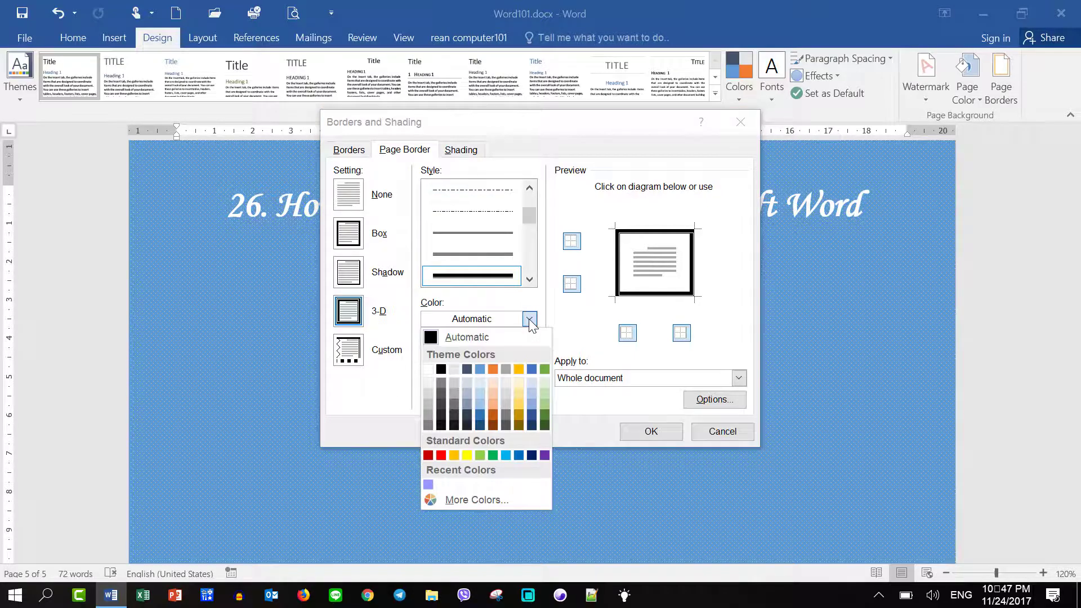
click(441, 455)
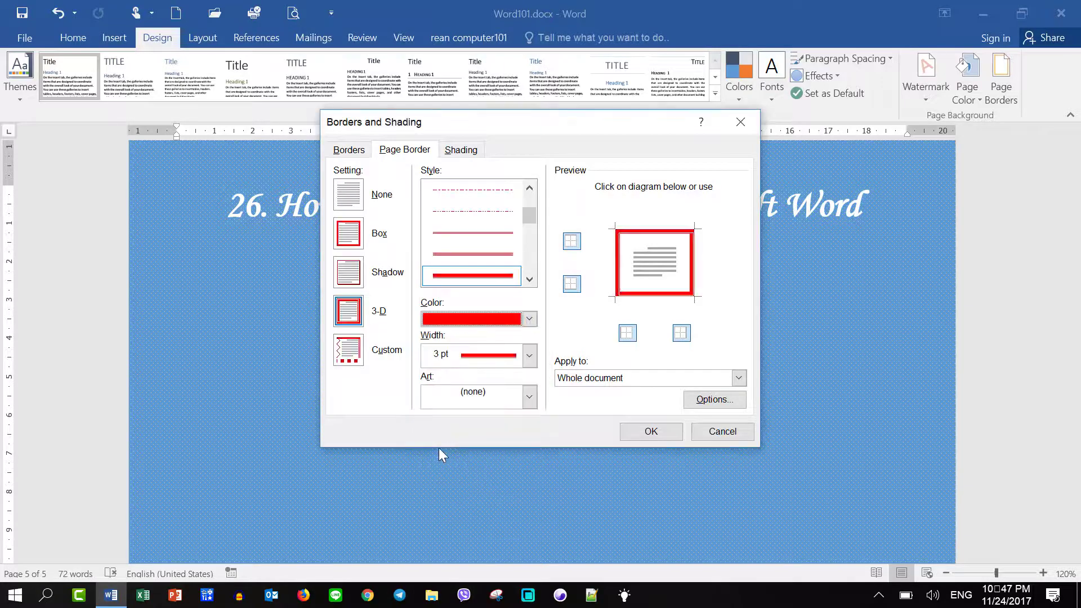
Set the border width to 2 ¼ pt and apply it to the whole document
click(530, 358)
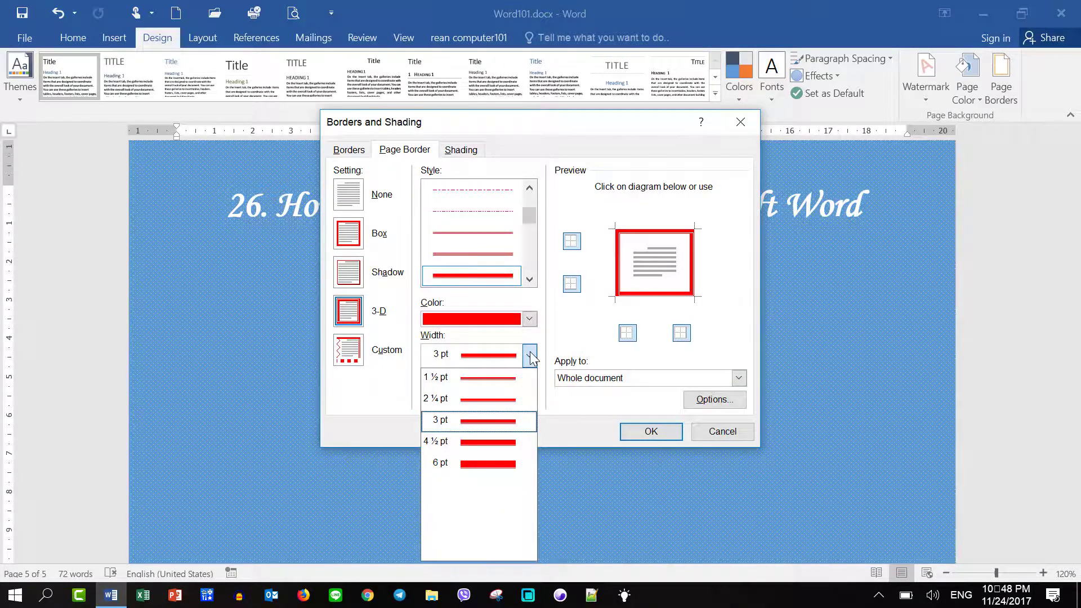
click(500, 401)
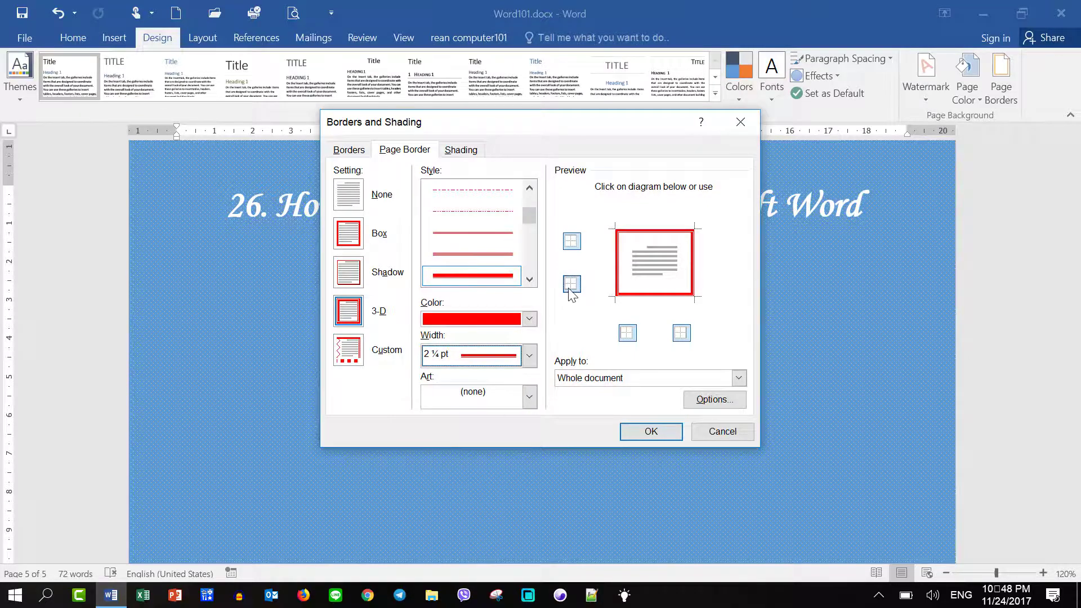
click(652, 431)
scroll(543, 405, up, 3)
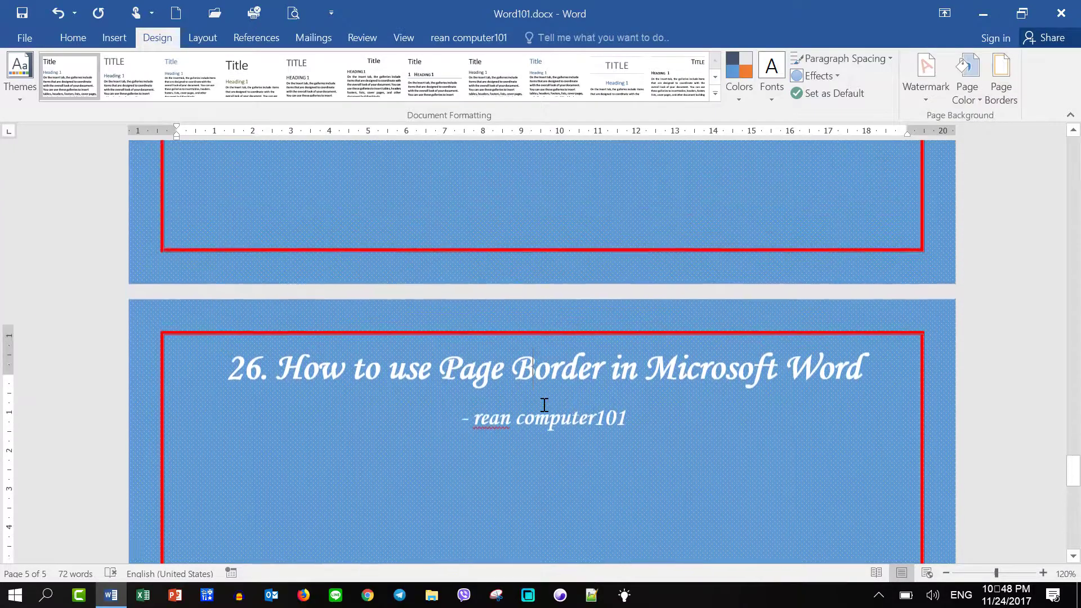
scroll(566, 407, down, 5)
scroll(586, 399, up, 5)
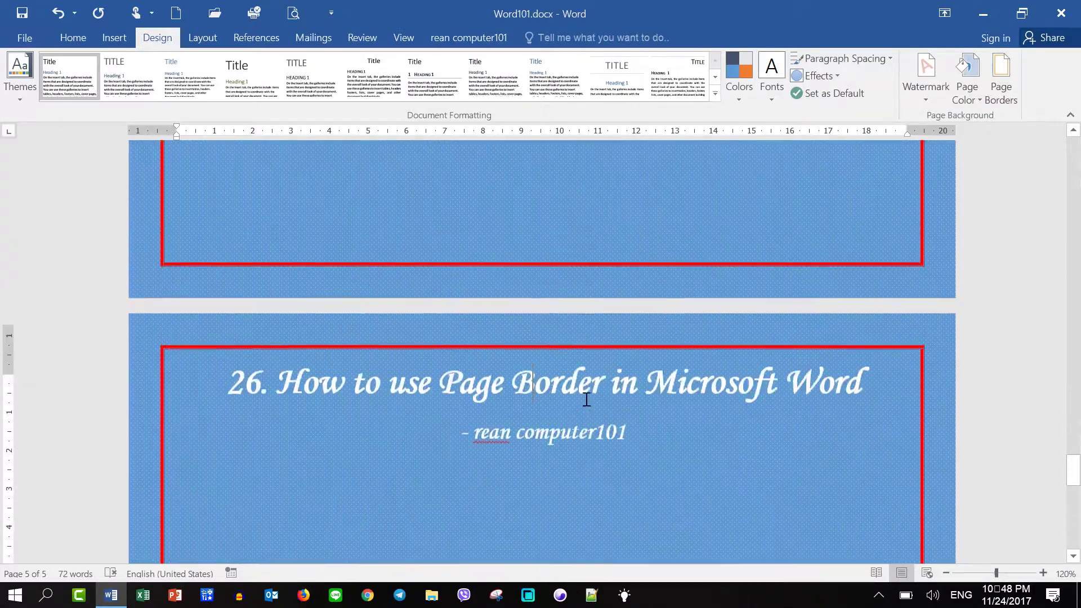
scroll(586, 399, up, 5)
scroll(586, 399, up, 5)
scroll(586, 399, up, 5)
scroll(586, 399, up, 5)
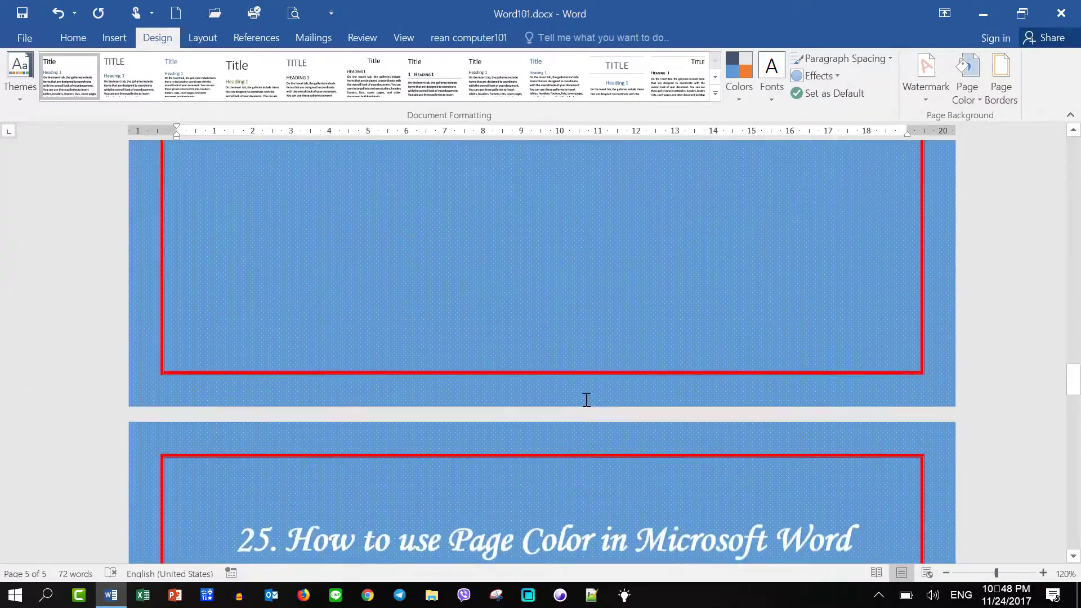
scroll(586, 399, up, 5)
scroll(586, 399, up, 5)
scroll(586, 399, up, 5)
scroll(586, 399, up, 1)
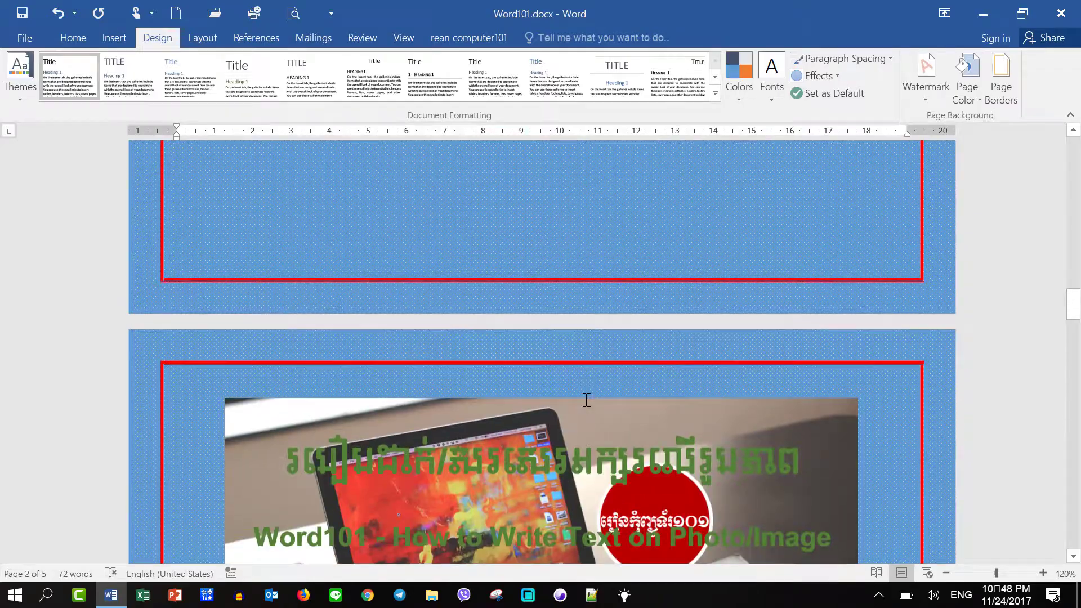
scroll(599, 409, down, 5)
scroll(613, 403, down, 5)
scroll(639, 386, down, 5)
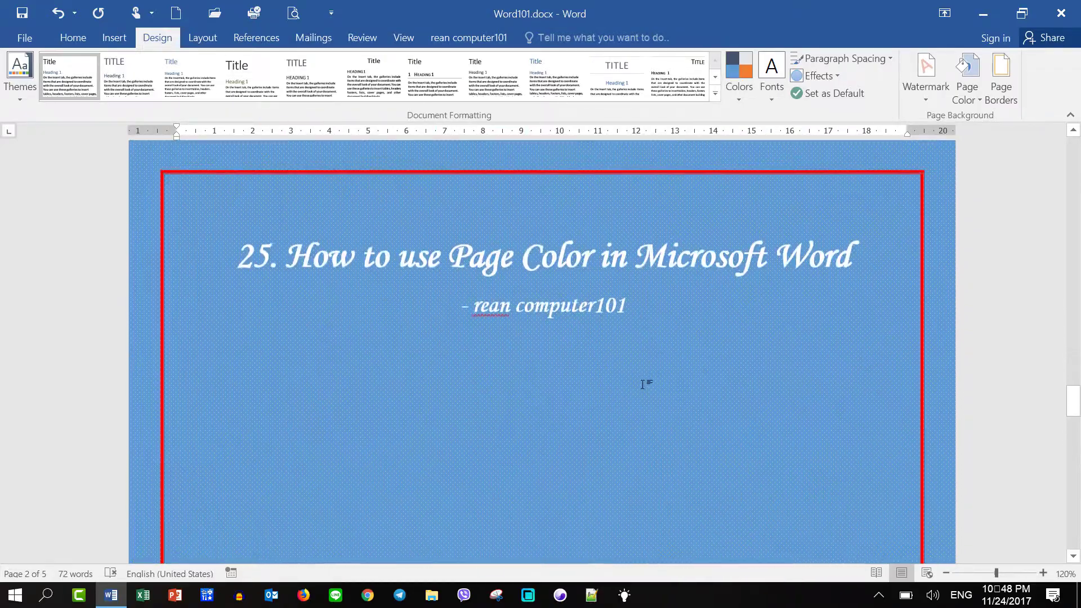
scroll(644, 379, down, 5)
scroll(647, 378, down, 5)
scroll(670, 363, down, 5)
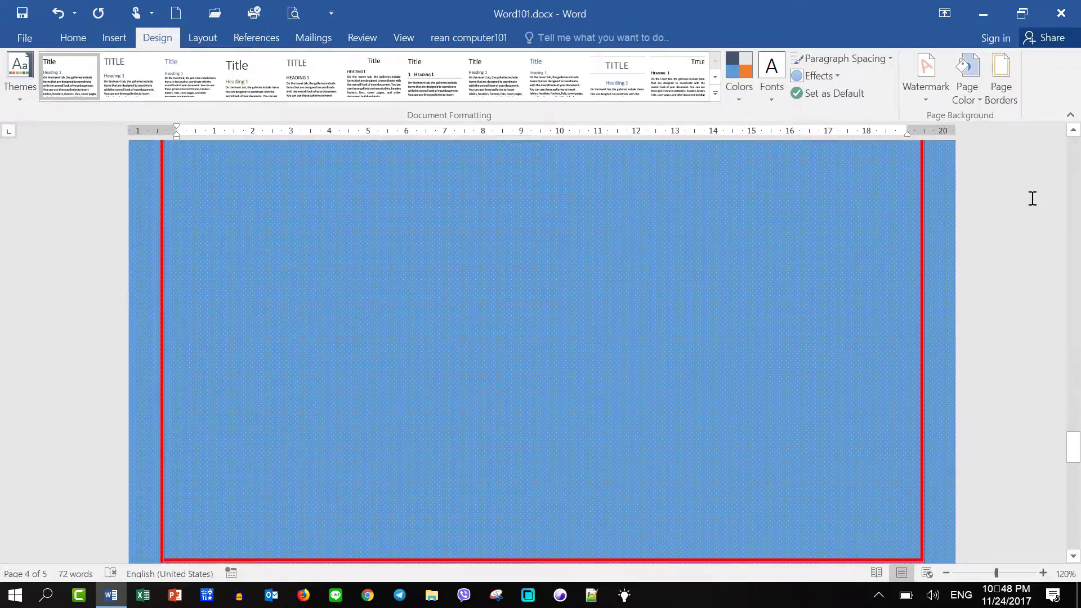
Reopen the page border settings and set the border width to 1½ pt
click(1002, 92)
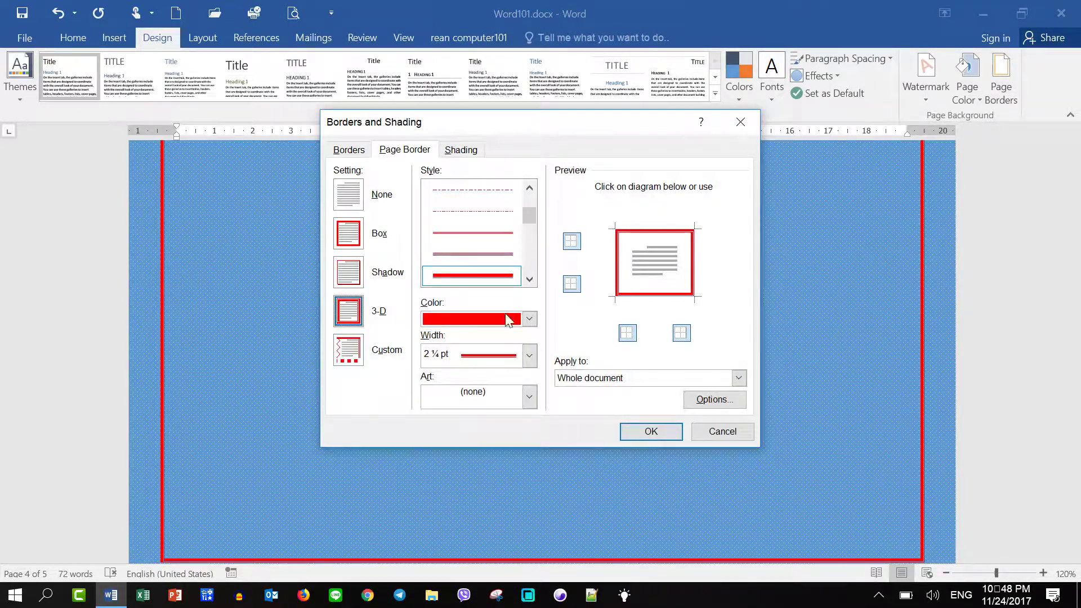
scroll(477, 214, up, 3)
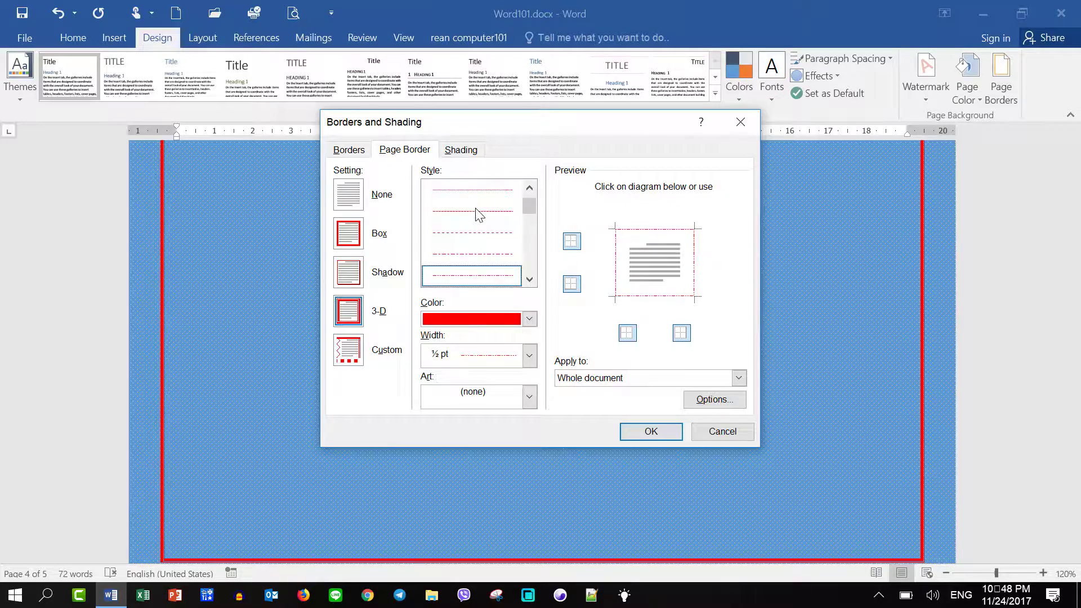
scroll(485, 254, up, 1)
click(529, 356)
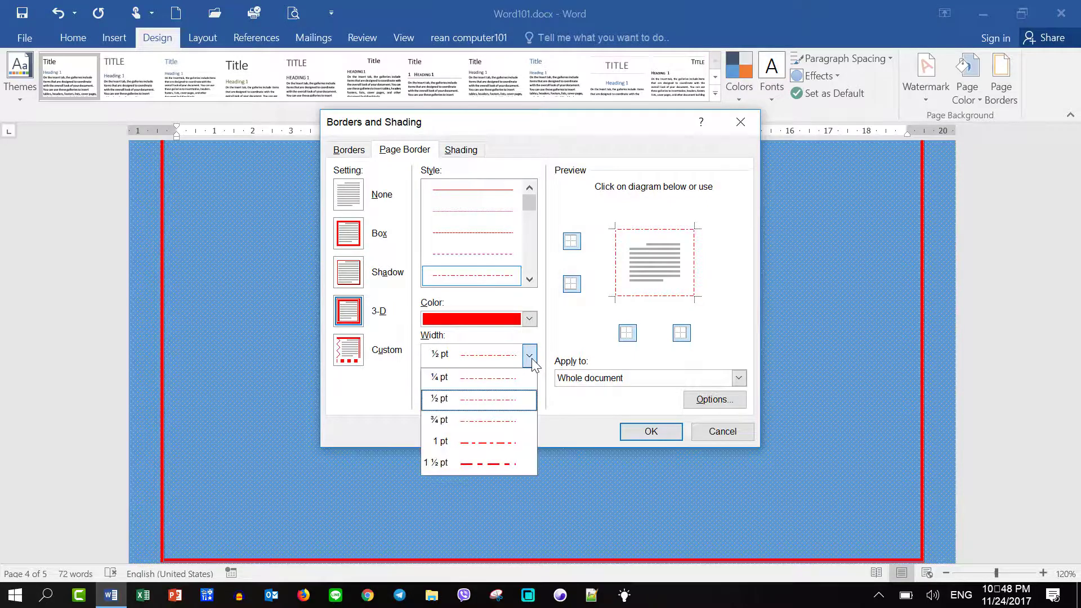
click(497, 445)
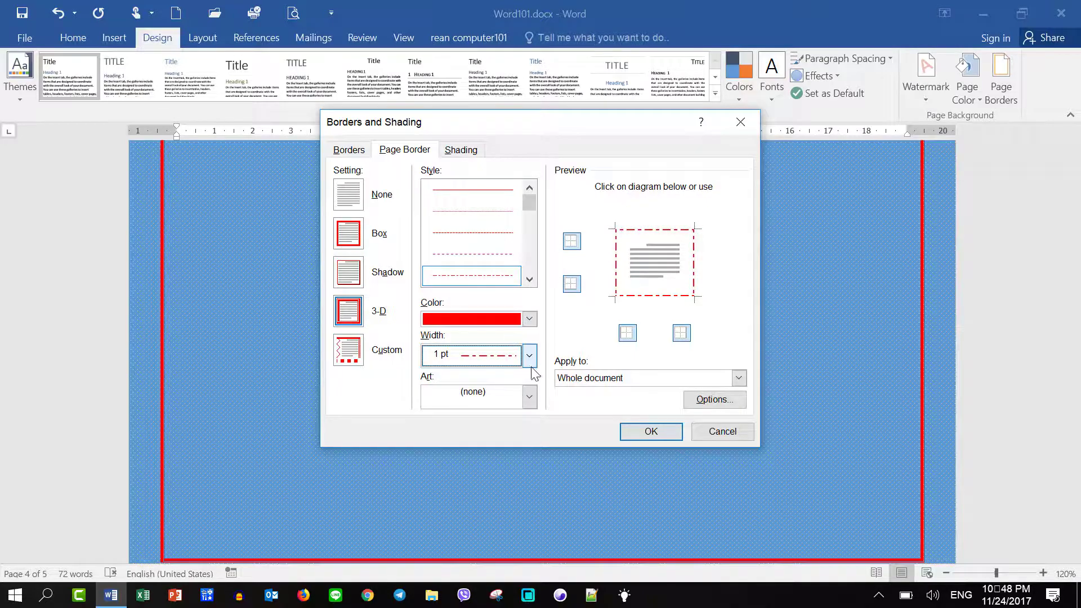
click(529, 360)
click(515, 467)
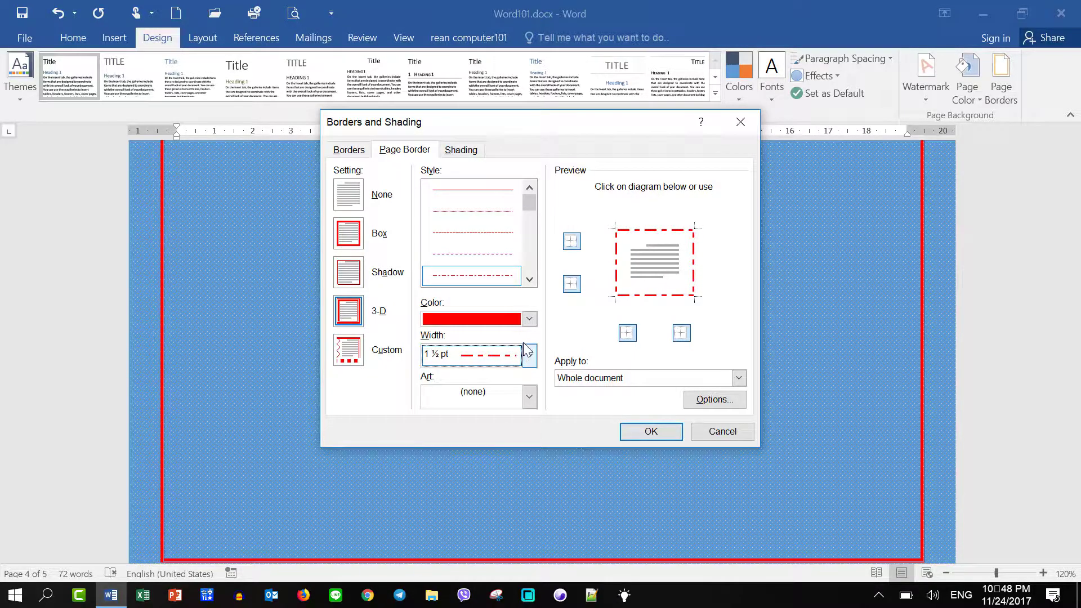
Make the border black and remove its right side in the preview
click(529, 319)
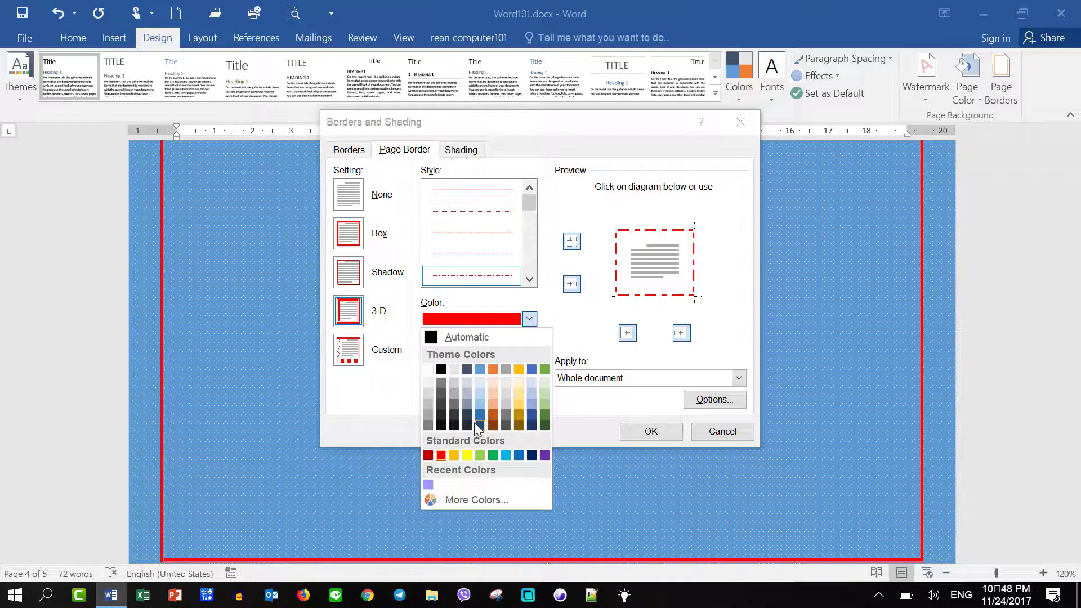
click(441, 425)
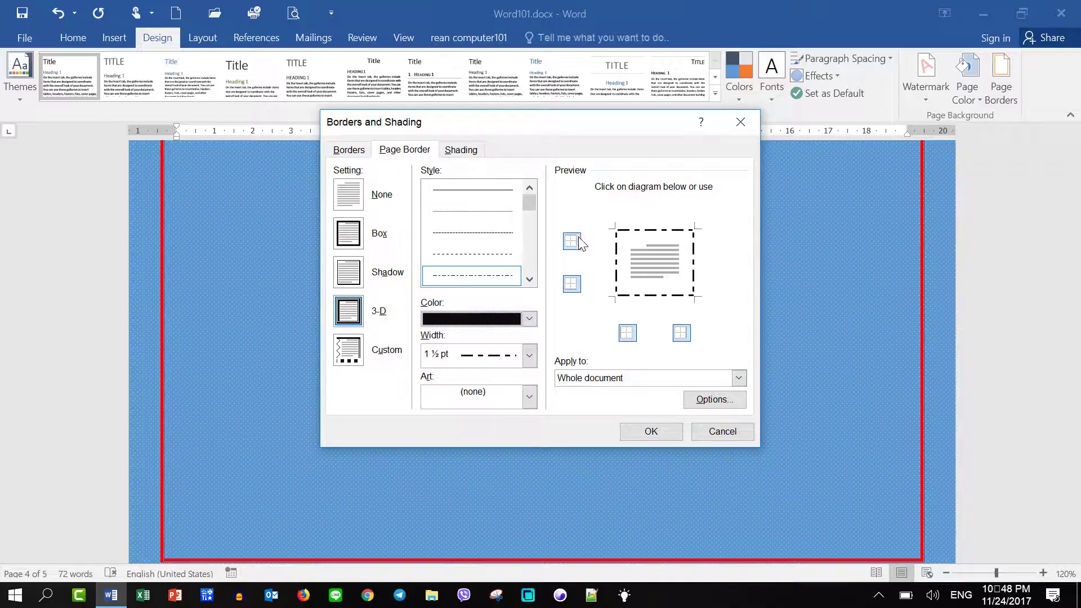
click(681, 332)
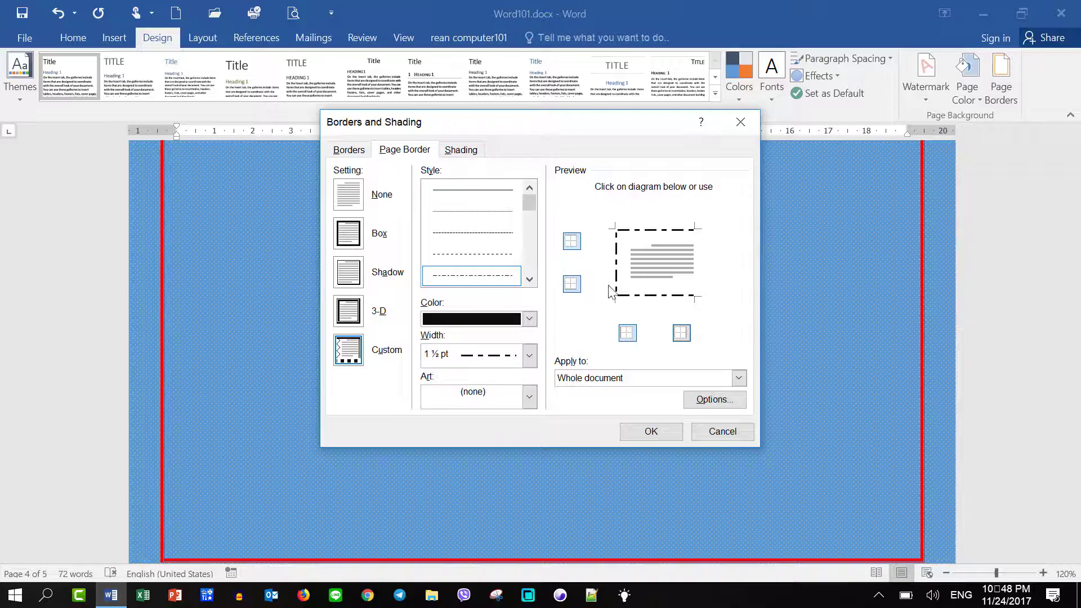
Apply the black dash-dot border and scroll through the pages to check it
click(654, 433)
scroll(575, 394, down, 3)
scroll(750, 424, down, 5)
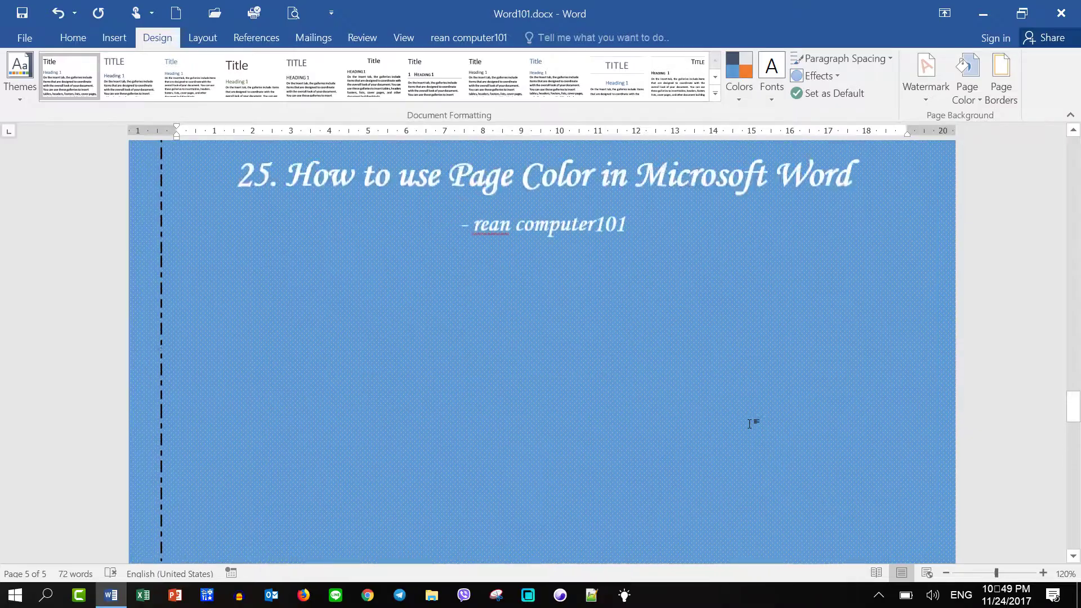
scroll(750, 424, up, 5)
scroll(751, 426, down, 5)
scroll(743, 419, down, 3)
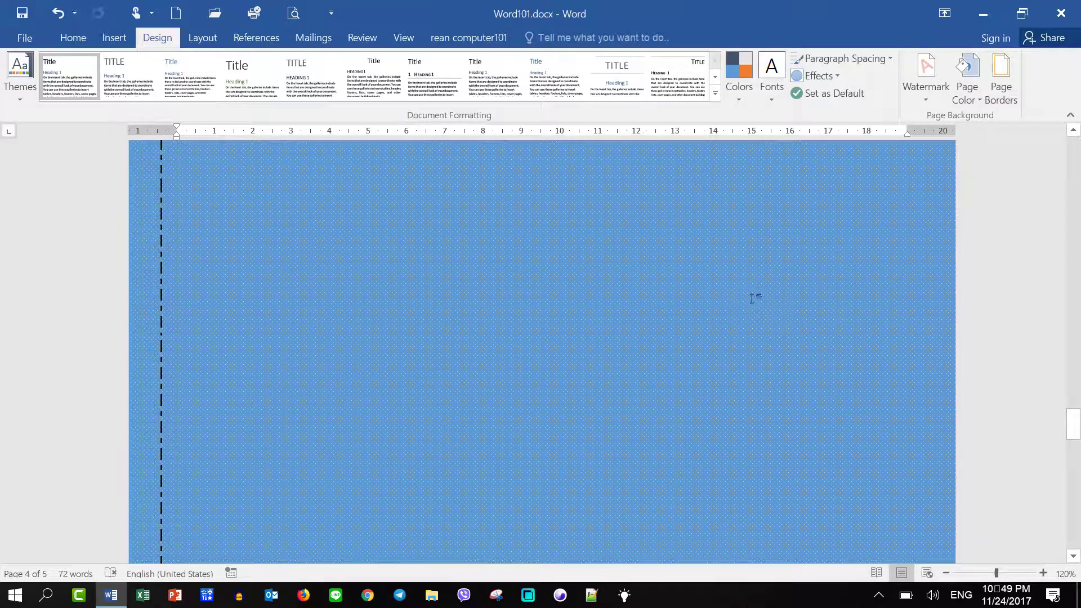
Apply a 15 pt green trees art border to the whole document
click(1004, 81)
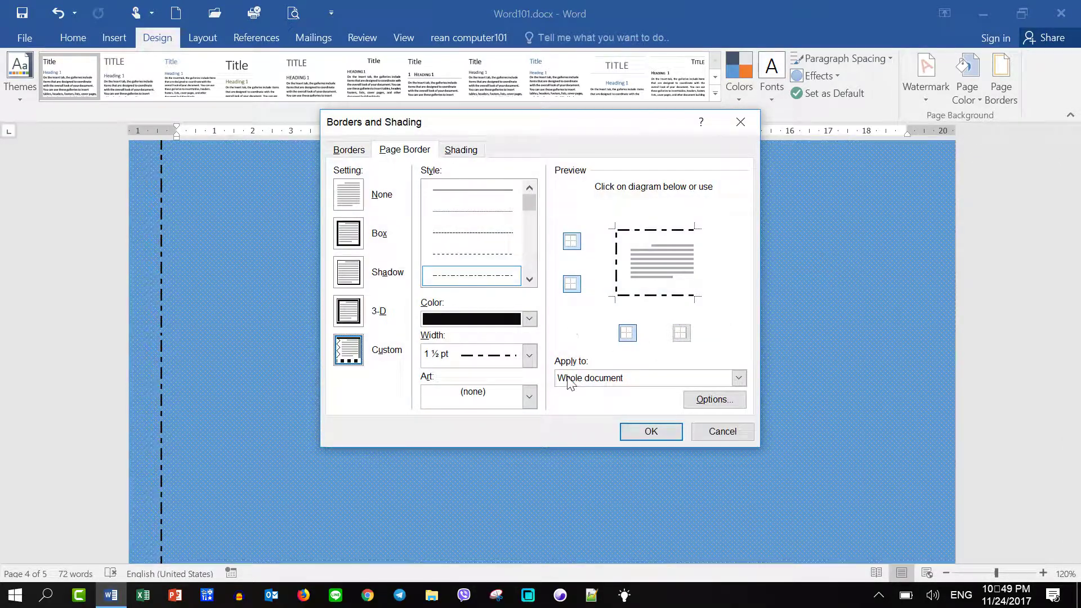
click(529, 399)
scroll(507, 462, down, 2)
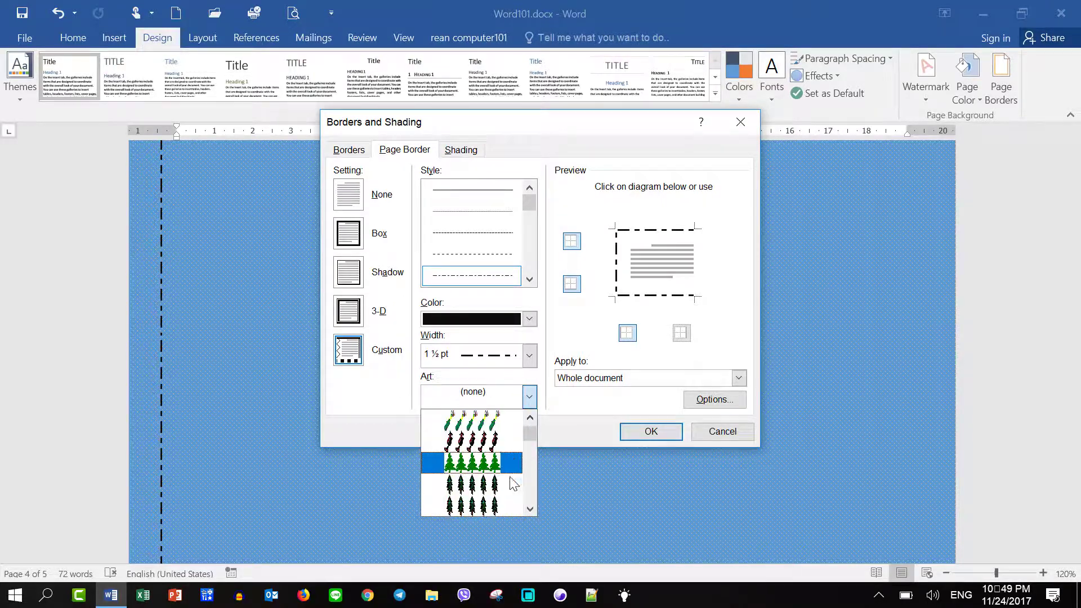
click(492, 461)
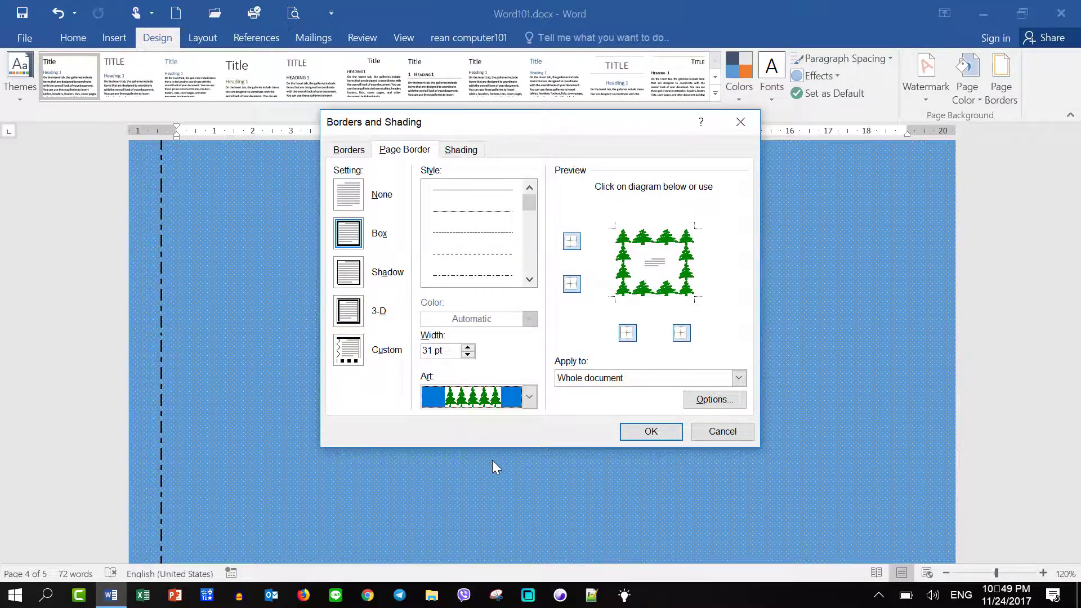
click(467, 354)
click(467, 355)
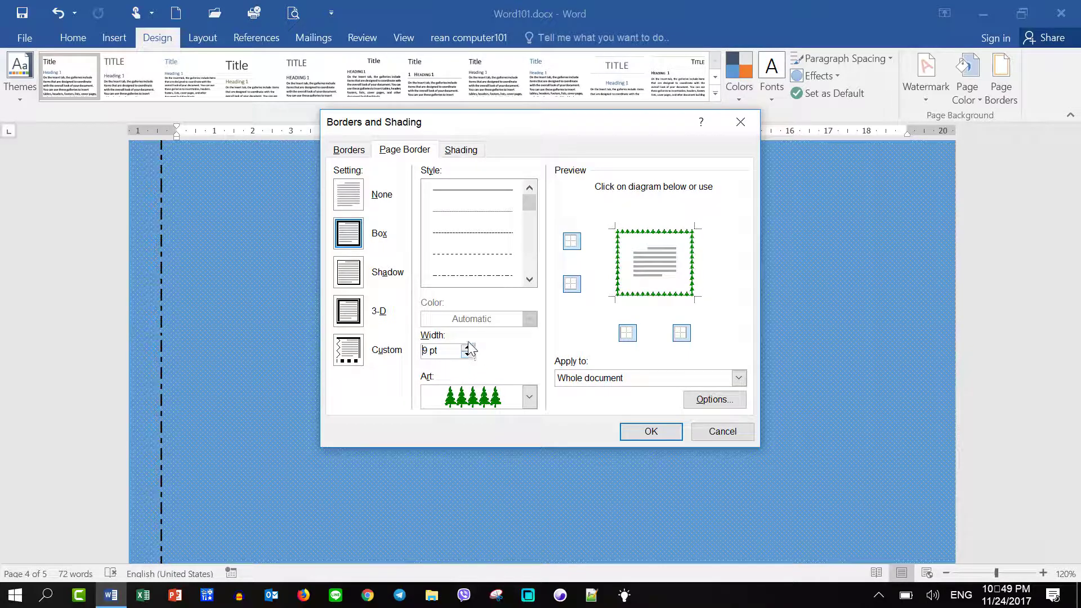
click(467, 347)
click(467, 347)
click(467, 346)
click(467, 346)
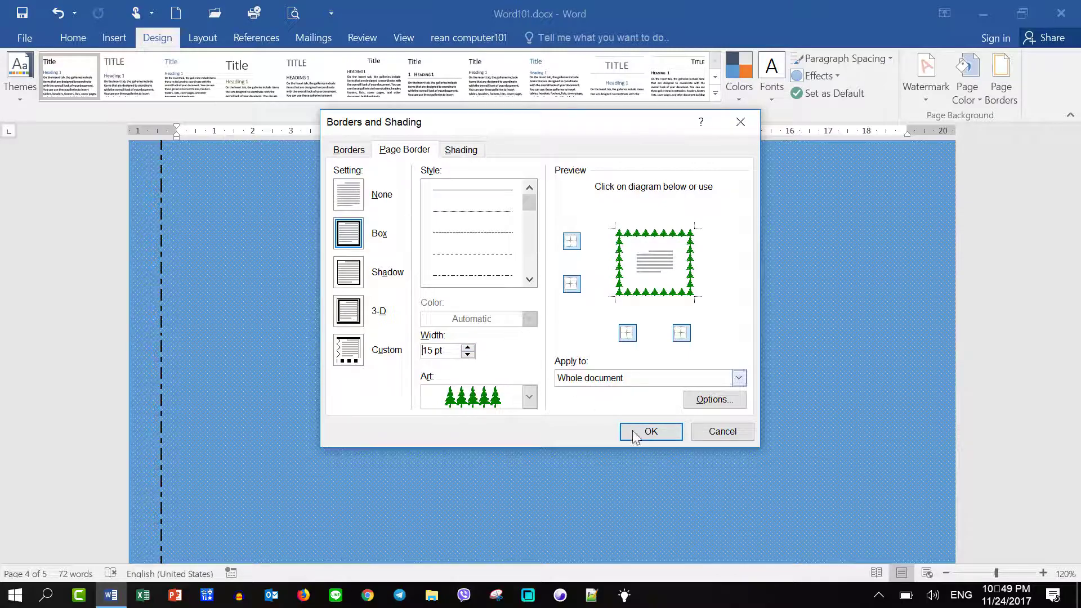
click(650, 431)
Review the tree-bordered pages and reopen the page border settings
scroll(647, 405, down, 3)
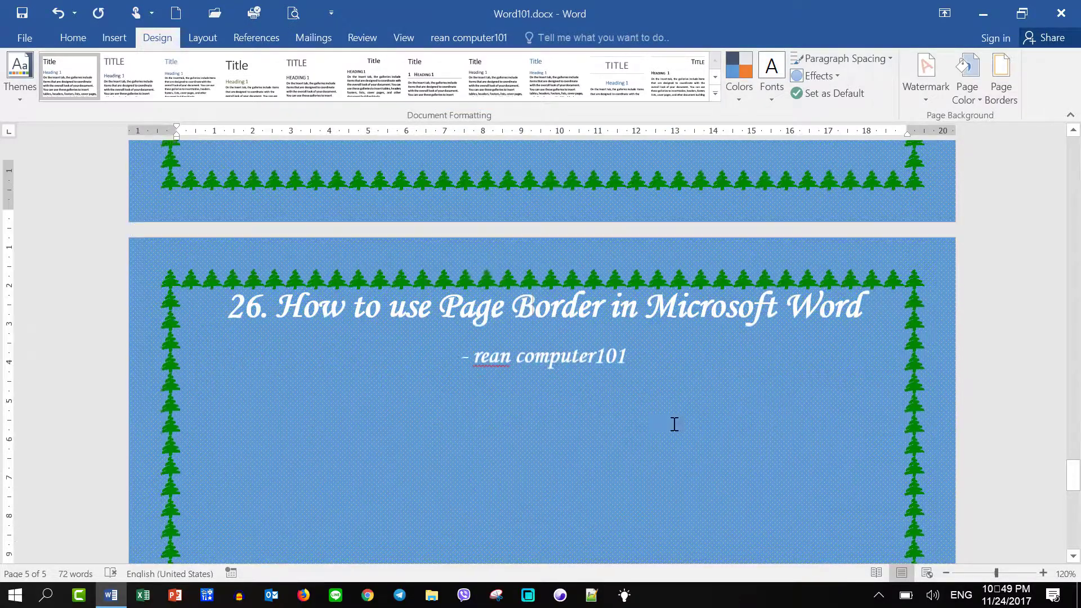
scroll(672, 420, down, 2)
scroll(671, 415, down, 6)
scroll(671, 413, down, 6)
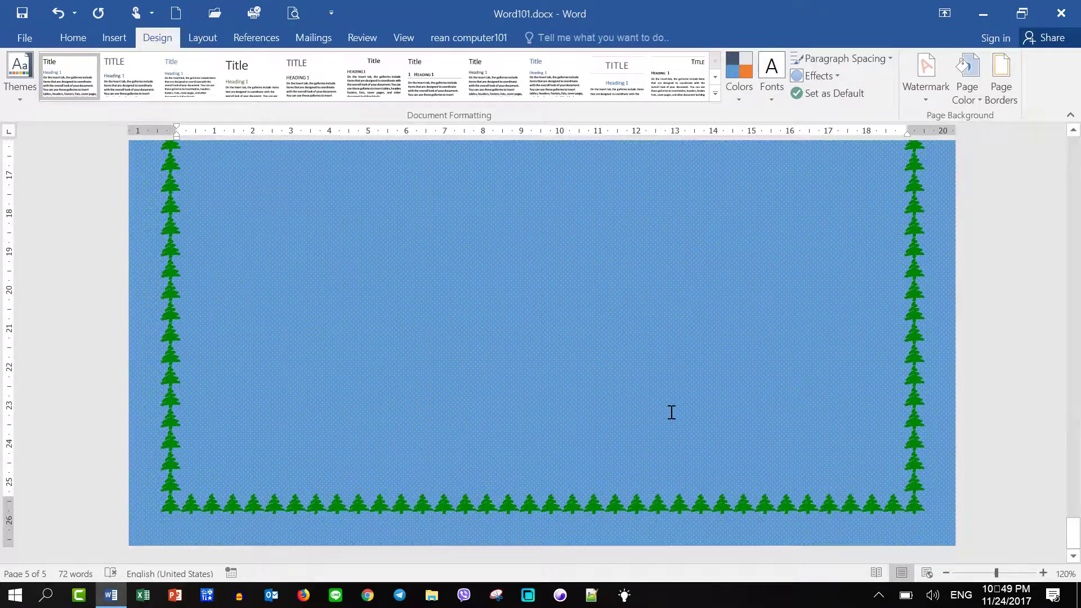
scroll(671, 412, up, 7)
scroll(672, 411, up, 5)
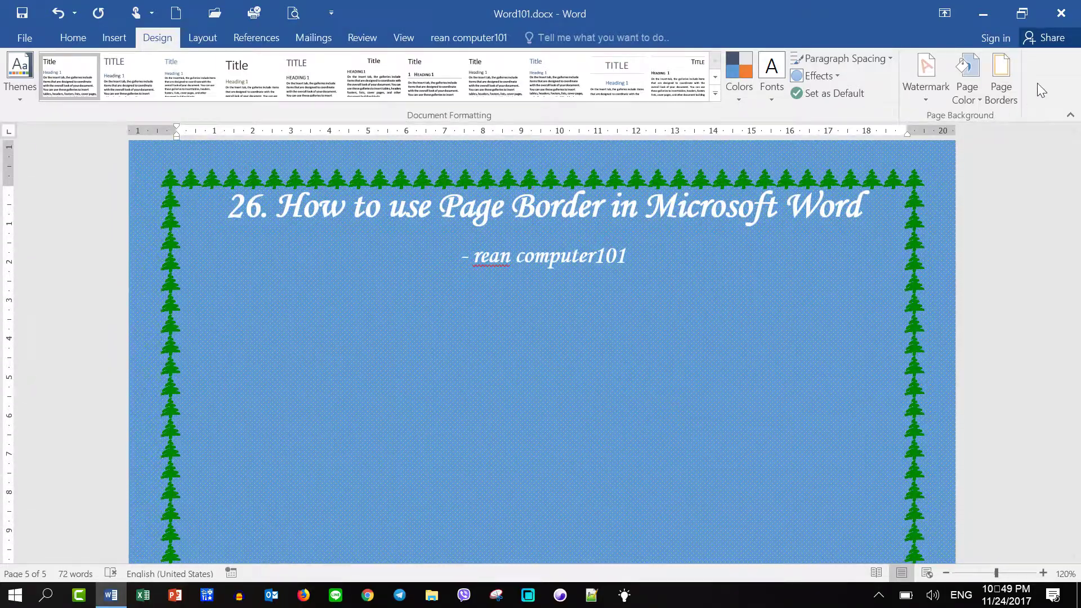
click(1000, 79)
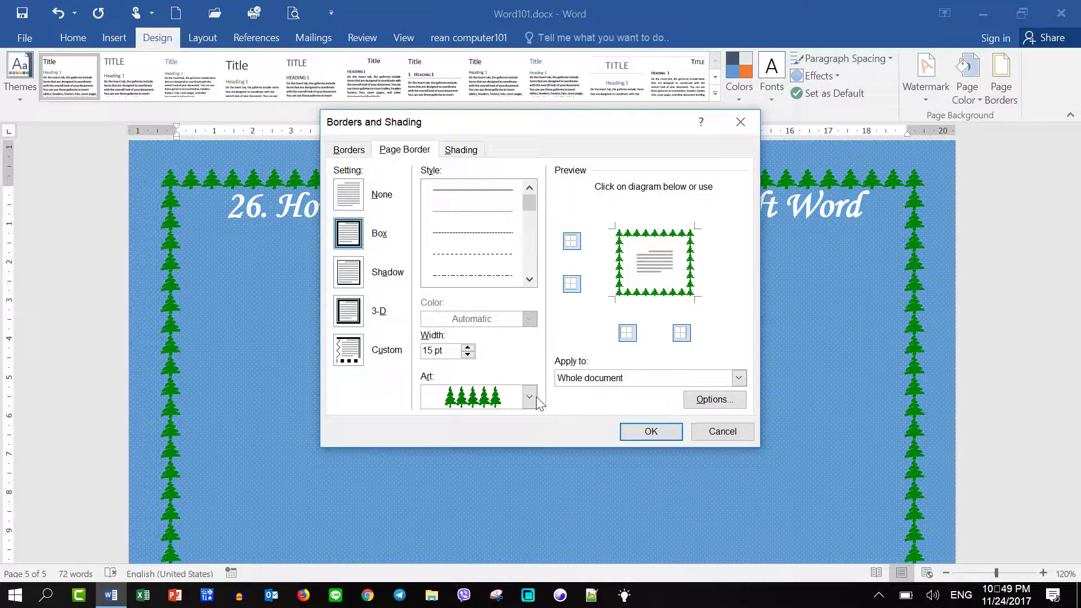
Try the swirl-check art border, then settle on the bar pattern art border
click(529, 397)
scroll(491, 506, down, 3)
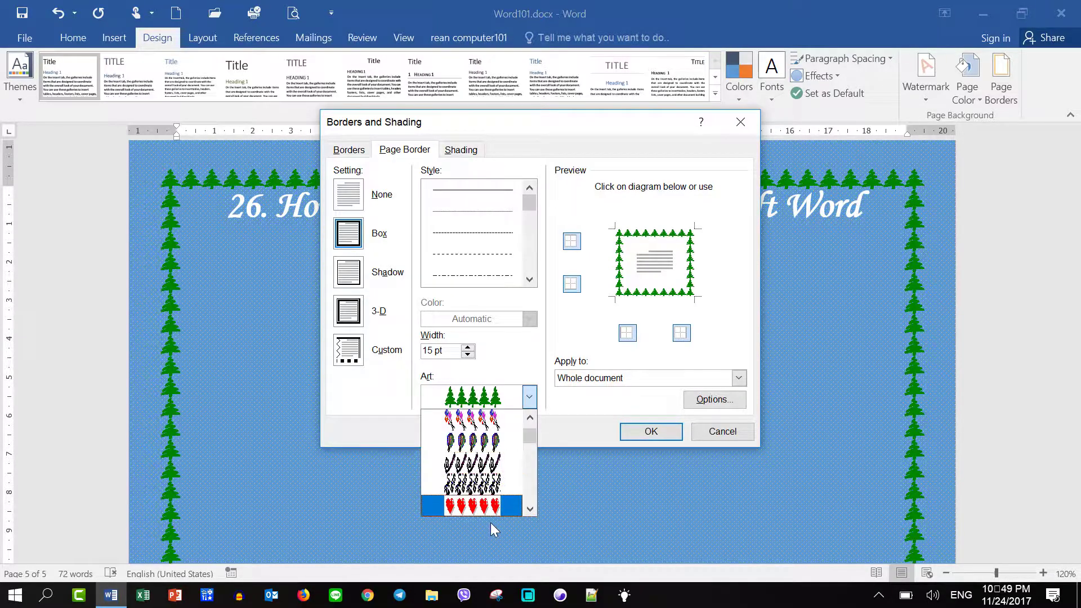
click(491, 462)
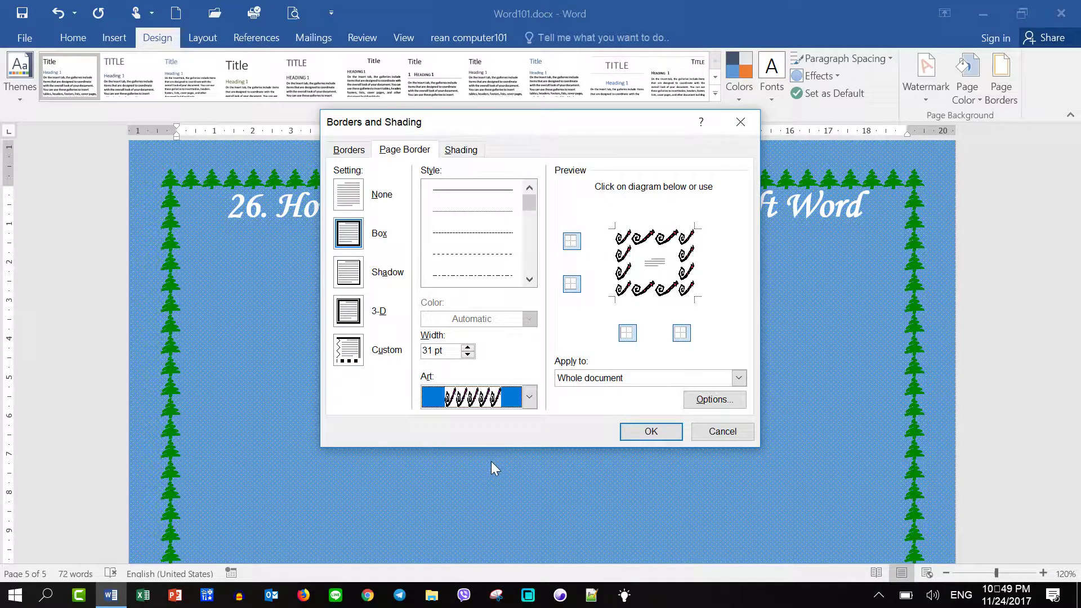
click(529, 397)
scroll(496, 478, down, 3)
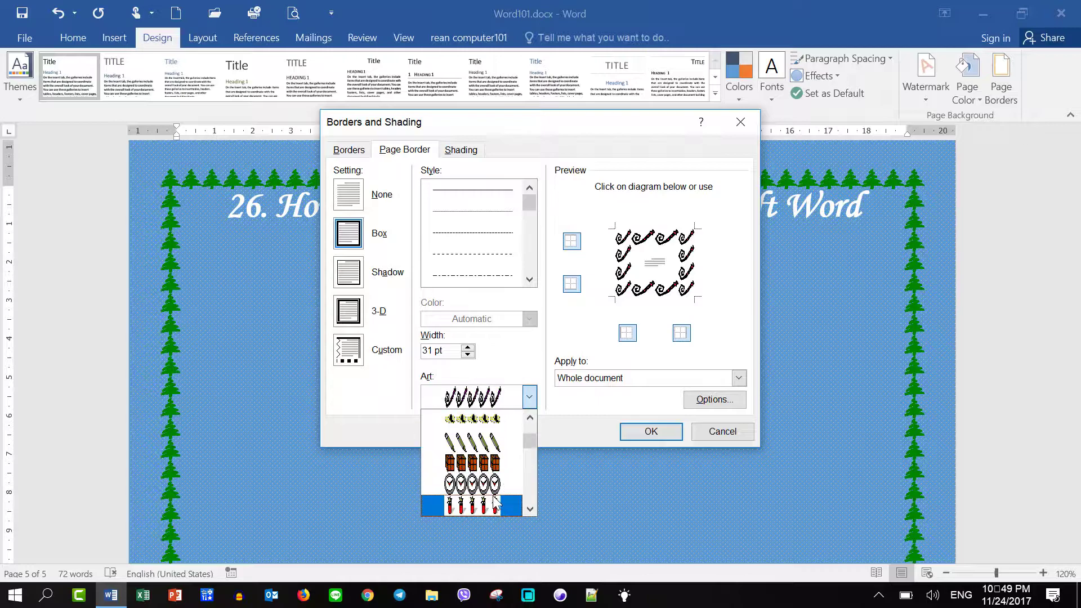
scroll(495, 501, down, 2)
scroll(493, 497, down, 2)
scroll(493, 490, down, 2)
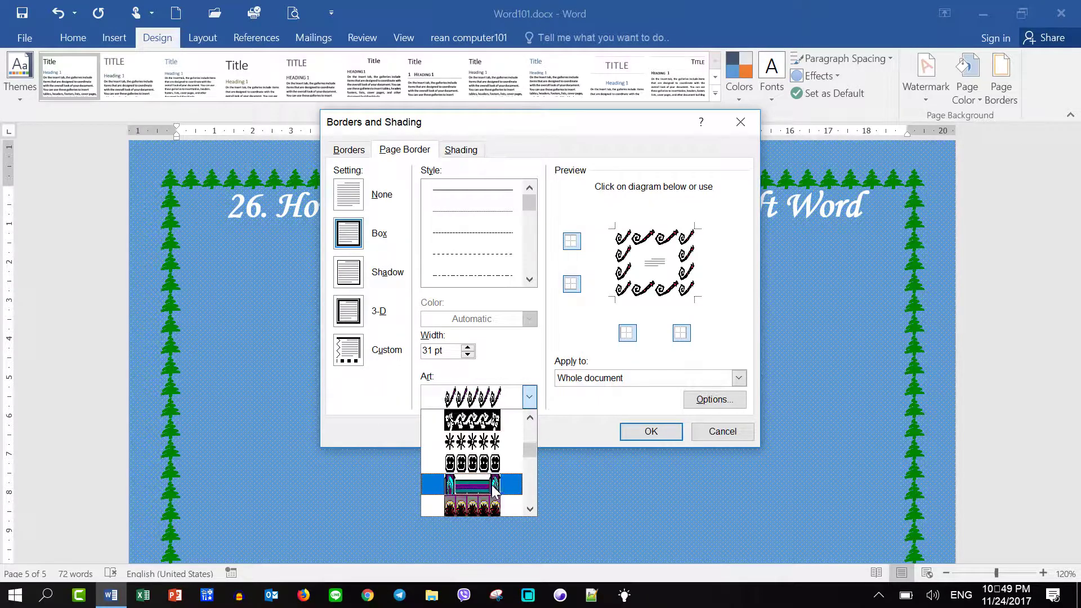
scroll(493, 490, down, 2)
scroll(494, 491, down, 2)
scroll(497, 491, down, 2)
scroll(497, 489, down, 2)
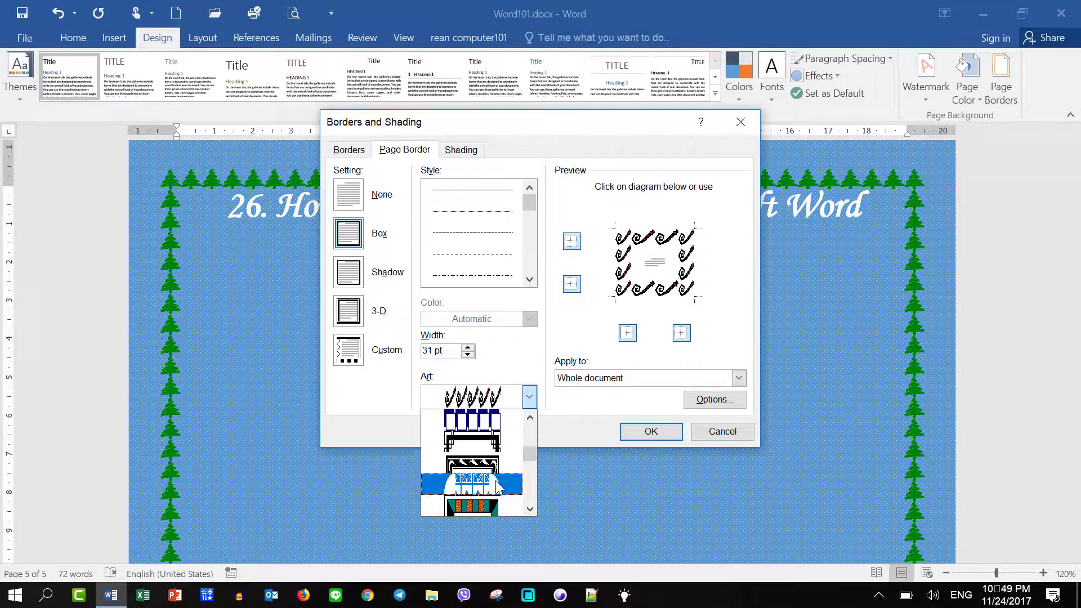
click(494, 440)
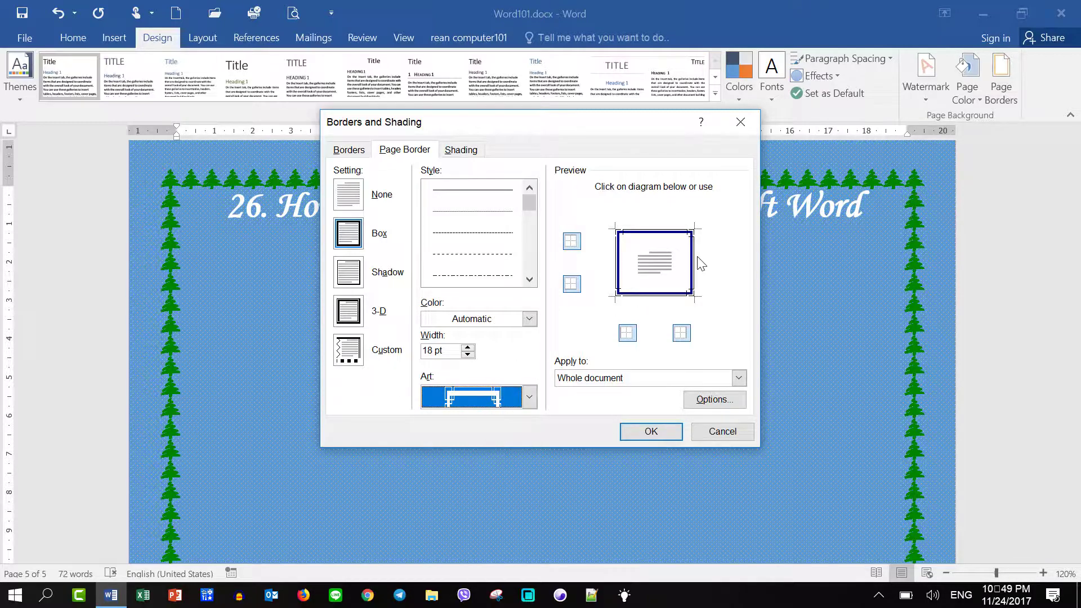
Set the border width to 19 pt, colour it dark blue, and apply it
click(469, 353)
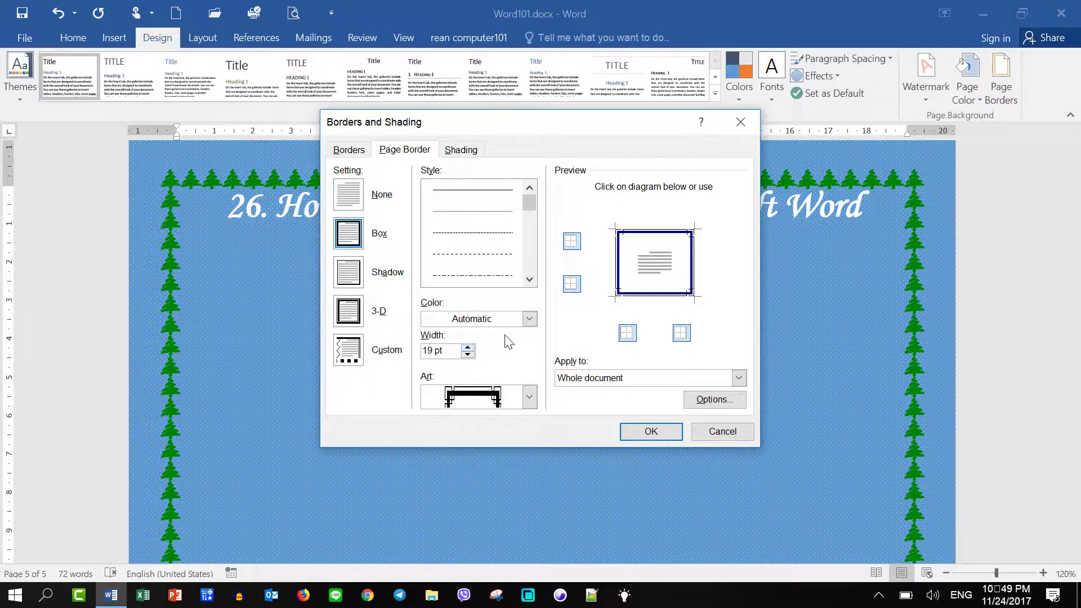
click(529, 319)
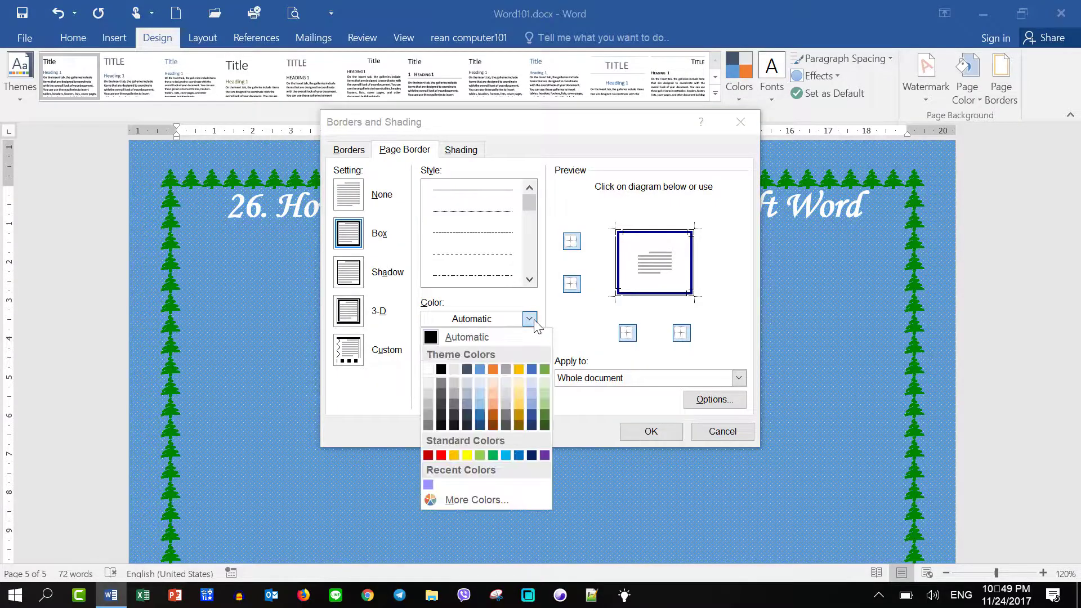
click(531, 455)
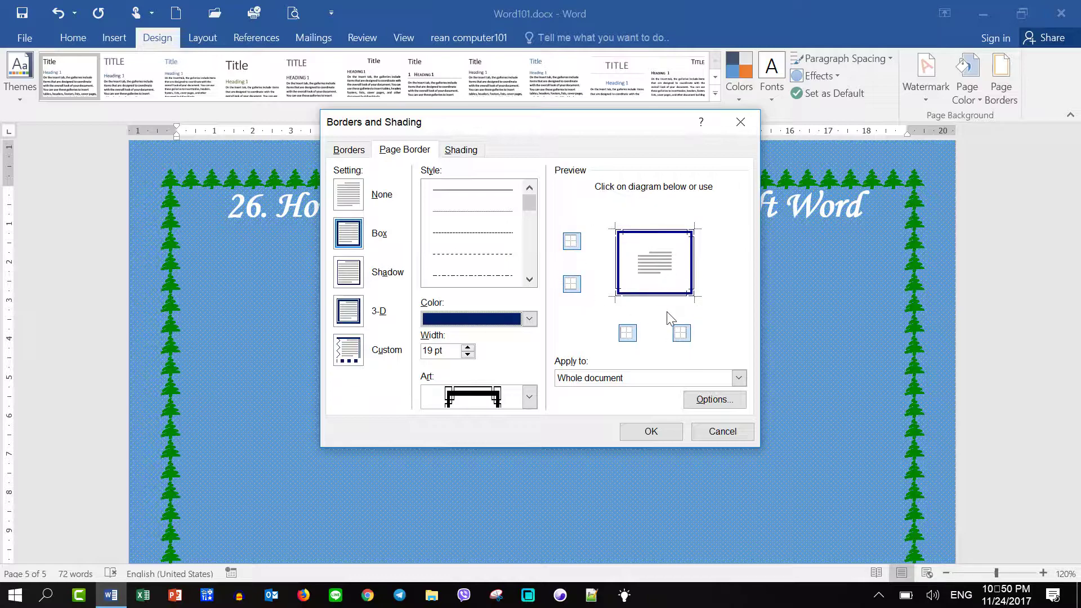
click(659, 431)
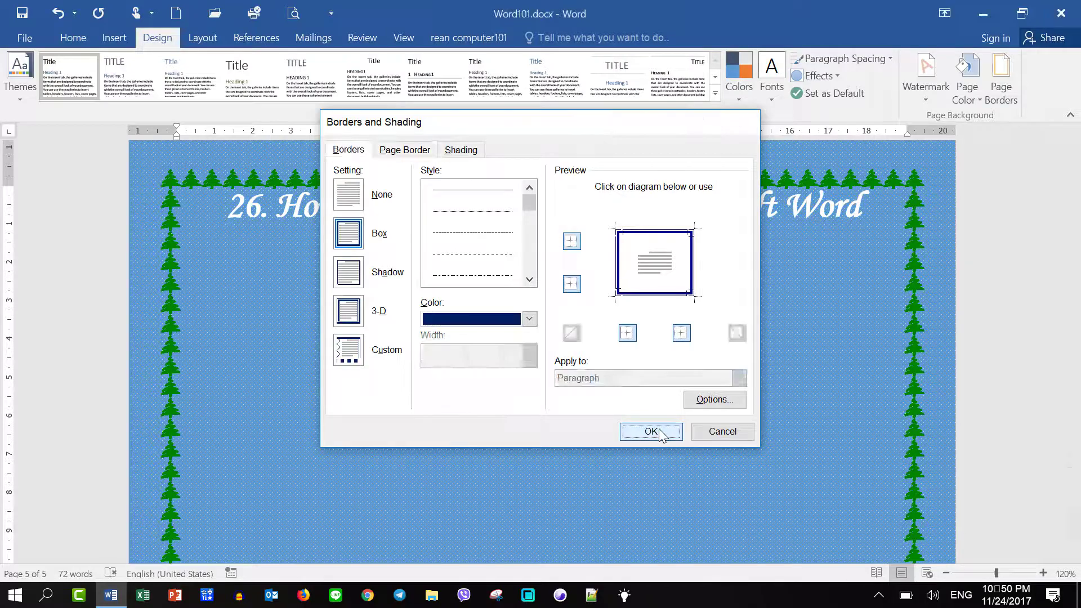
Remove the page border by choosing the None setting and confirming
scroll(699, 359, up, 3)
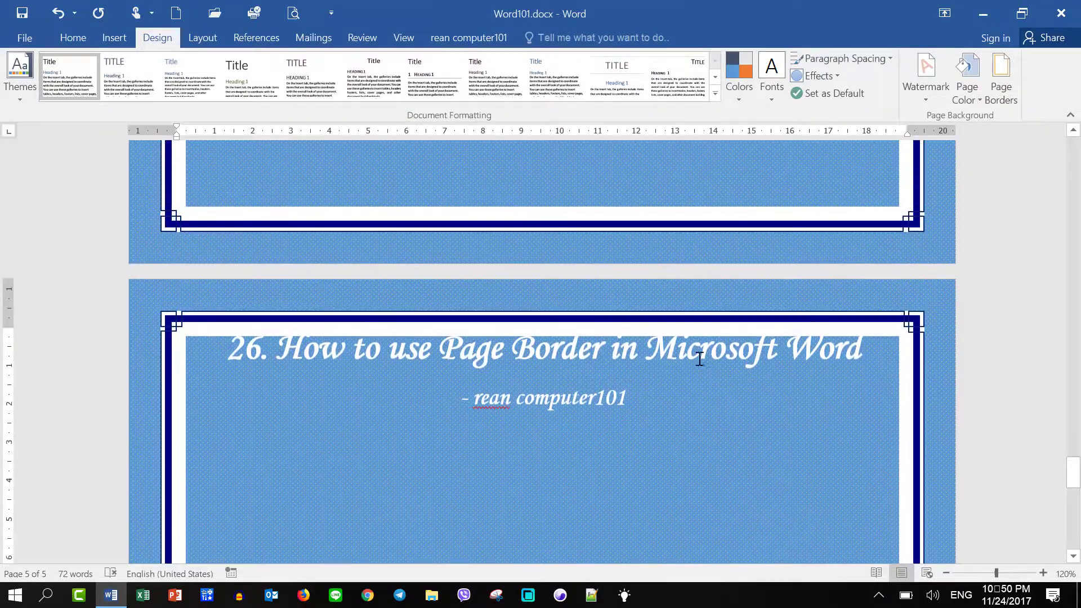
scroll(797, 362, down, 20)
scroll(805, 367, down, 3)
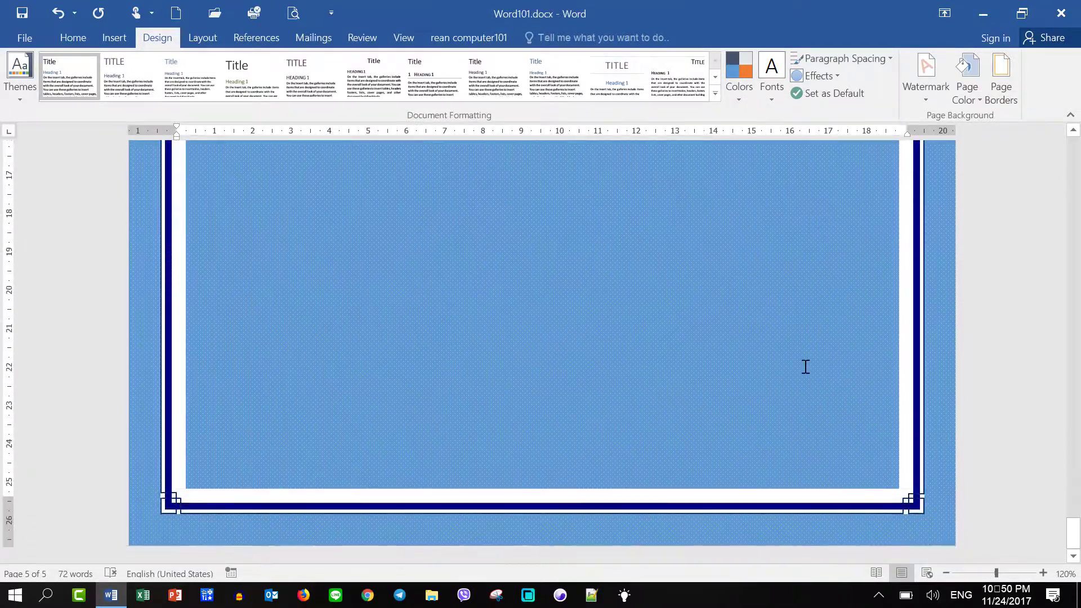
scroll(806, 367, up, 3)
scroll(806, 366, up, 5)
scroll(805, 366, up, 5)
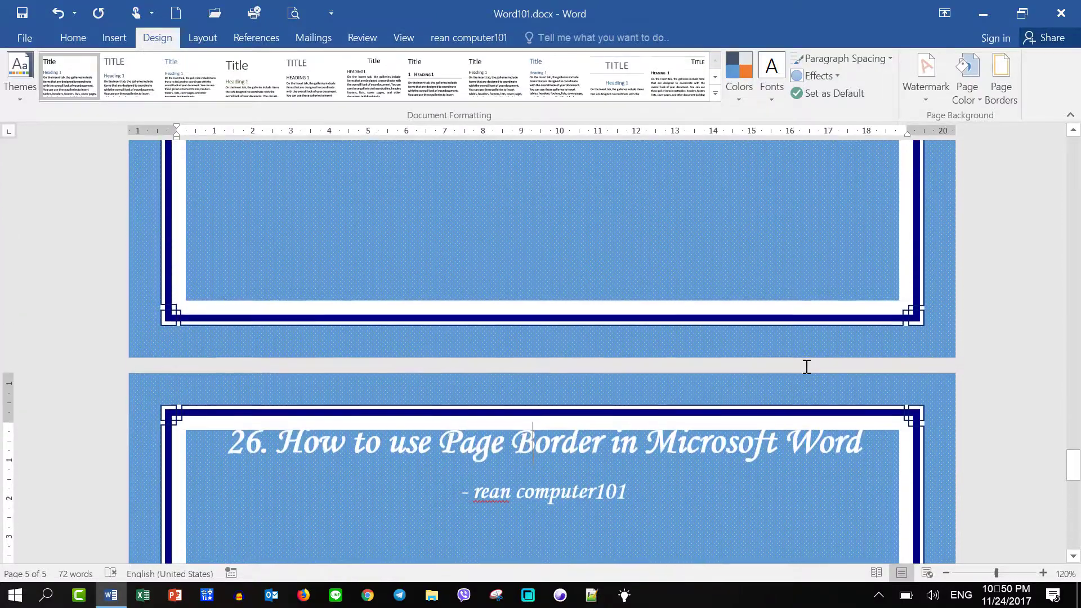
click(991, 85)
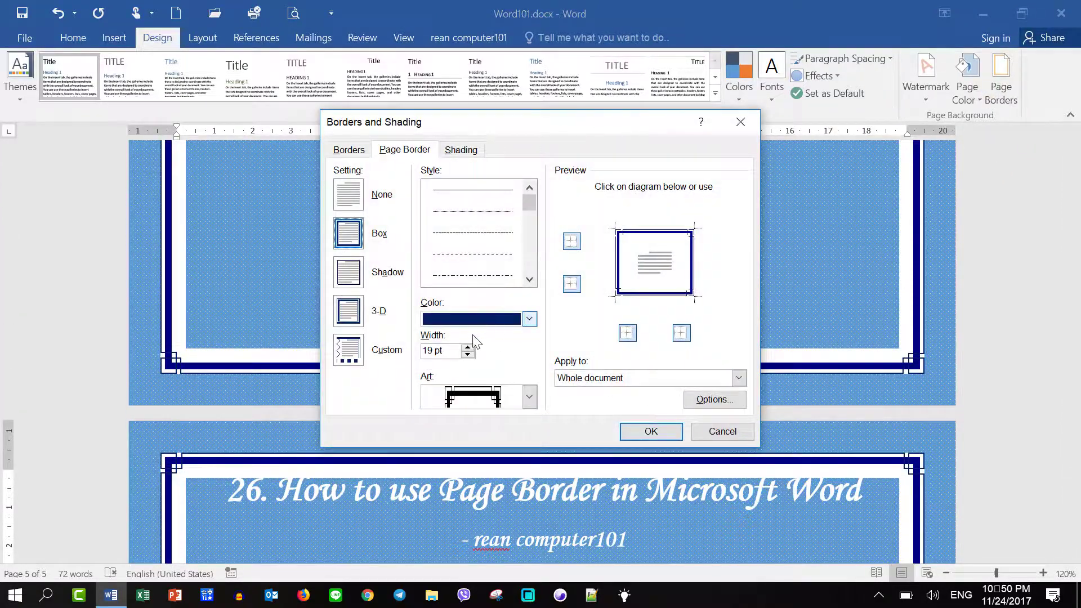
click(341, 199)
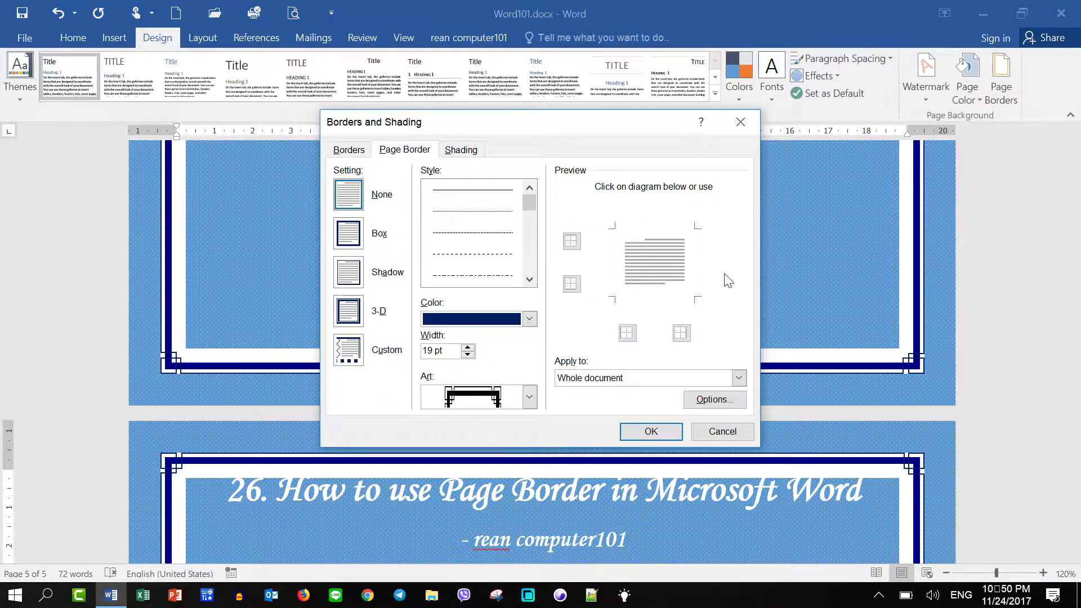
click(653, 431)
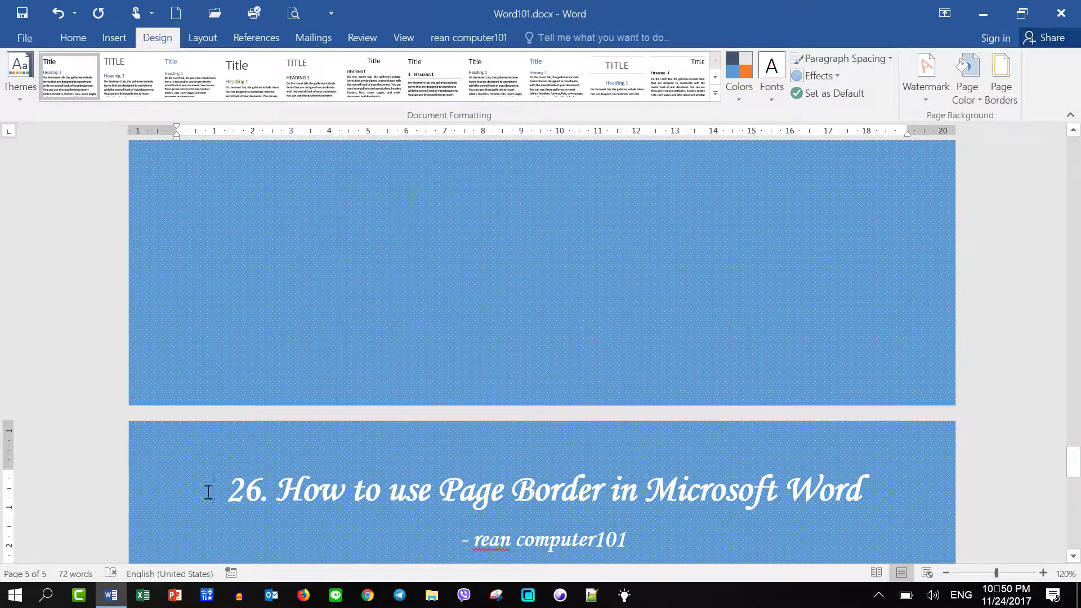
Switch the border to 3-D and pick a pattern from the Art list
click(1013, 71)
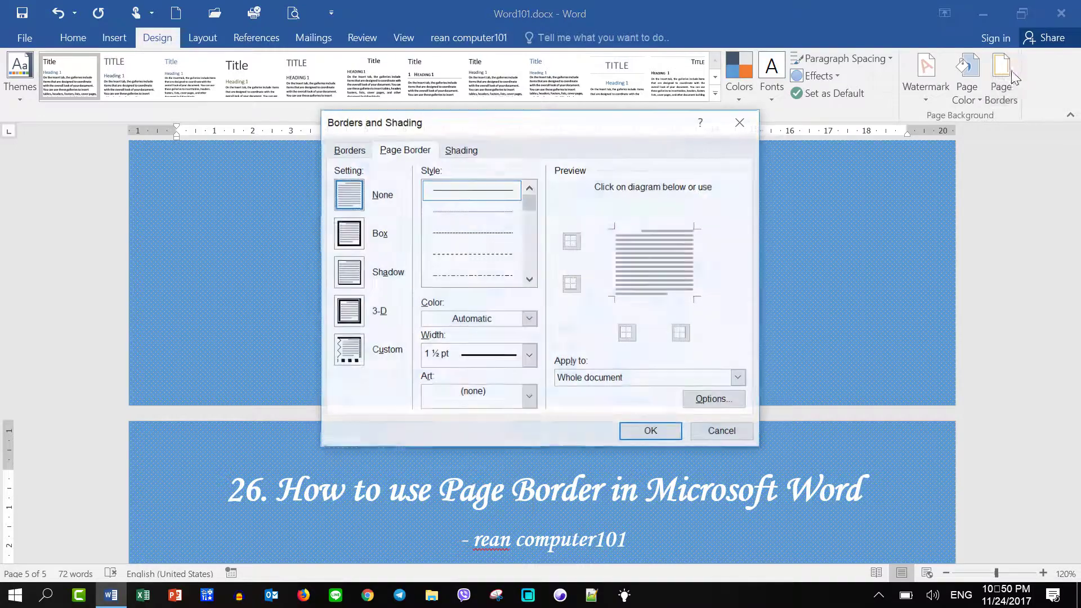
click(349, 313)
click(529, 397)
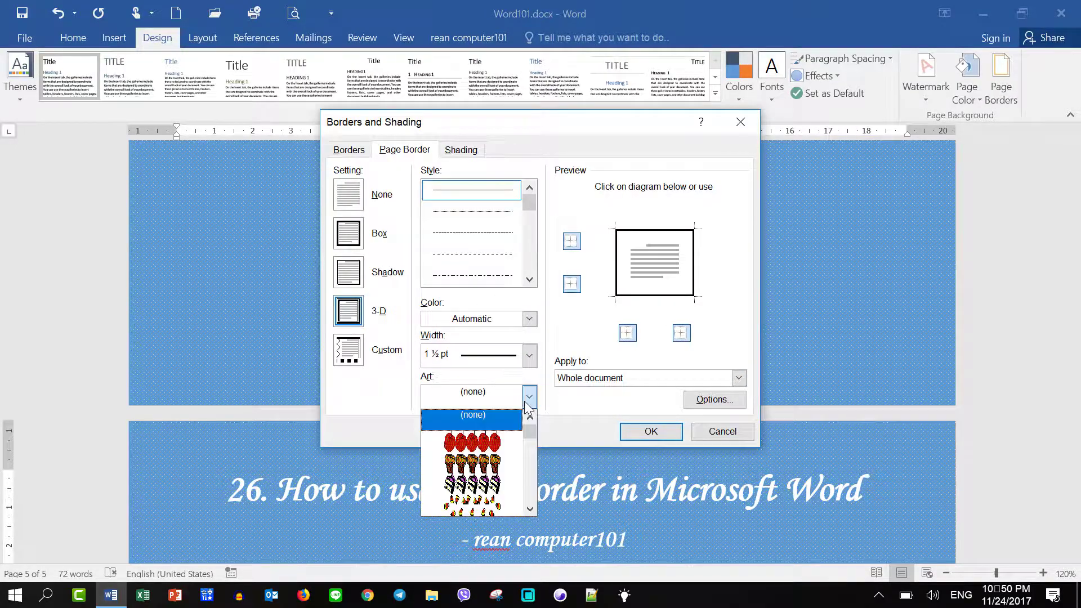
scroll(471, 484, down, 2)
scroll(473, 484, down, 2)
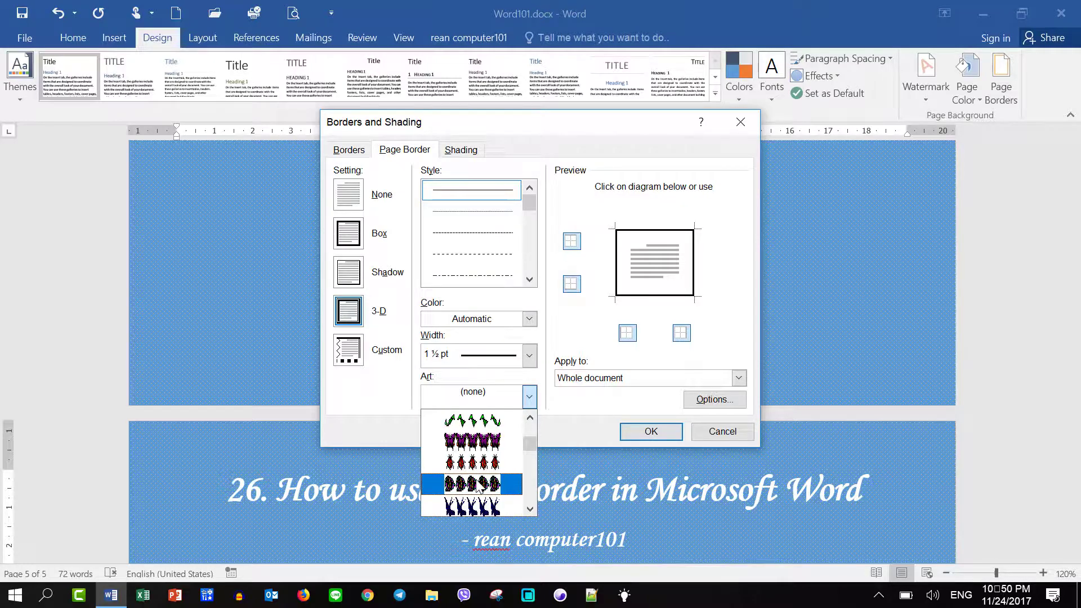
scroll(476, 484, down, 2)
scroll(482, 484, down, 2)
scroll(482, 483, down, 2)
scroll(482, 478, down, 2)
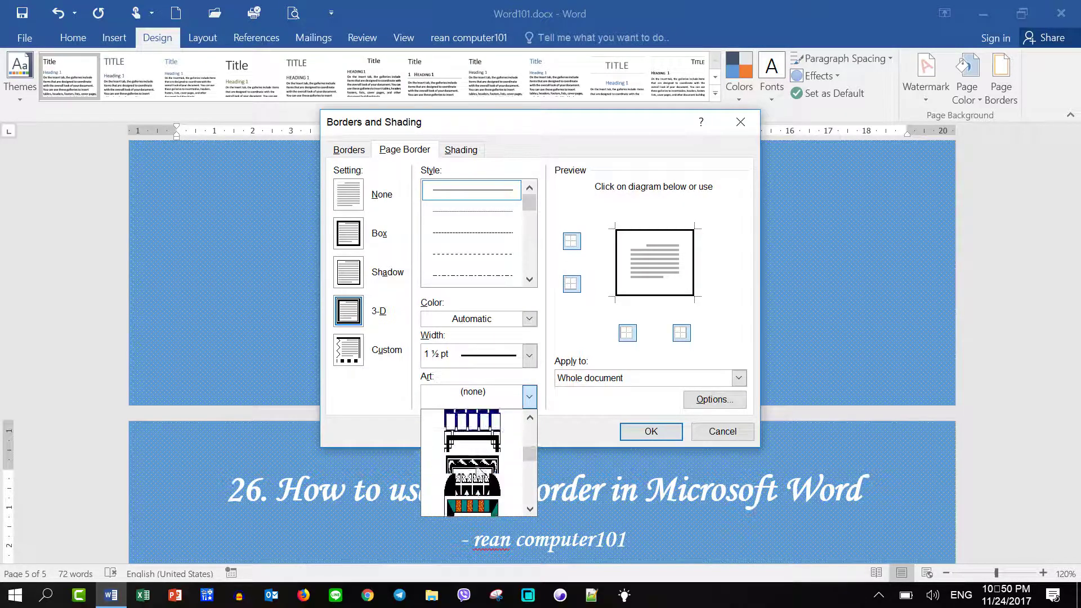
scroll(480, 467, down, 2)
scroll(477, 445, down, 2)
click(474, 420)
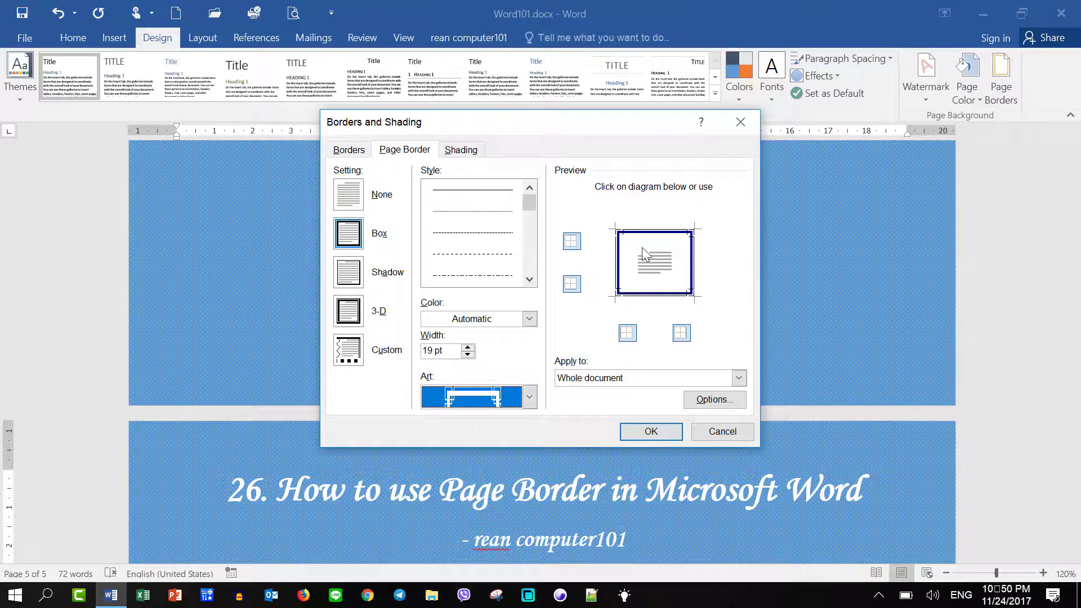
Tint the art border dark green, widen it to 21 pt, and apply it document-wide
click(529, 319)
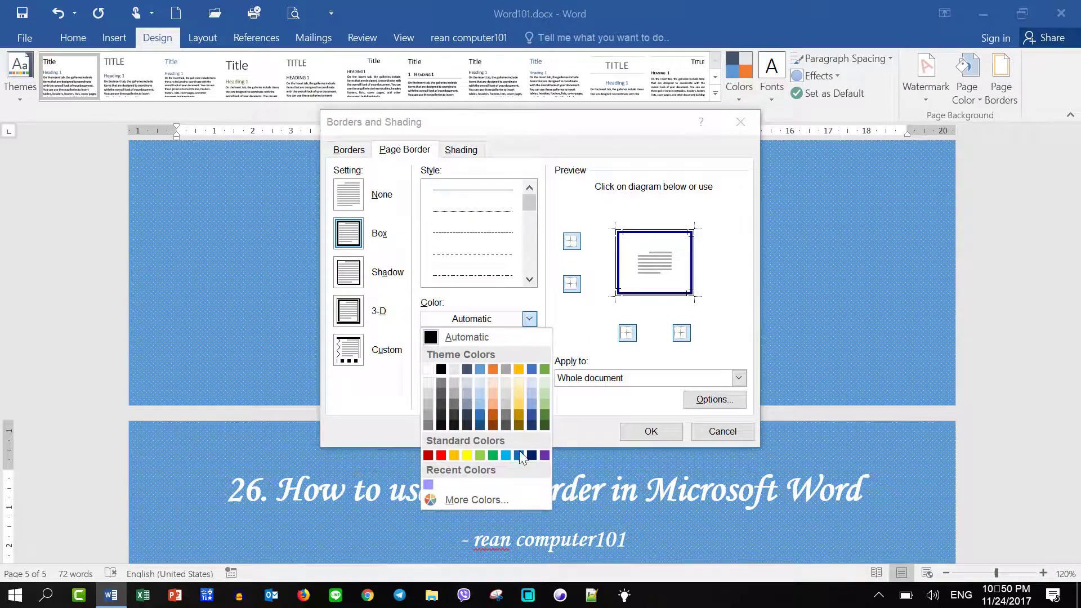
click(544, 418)
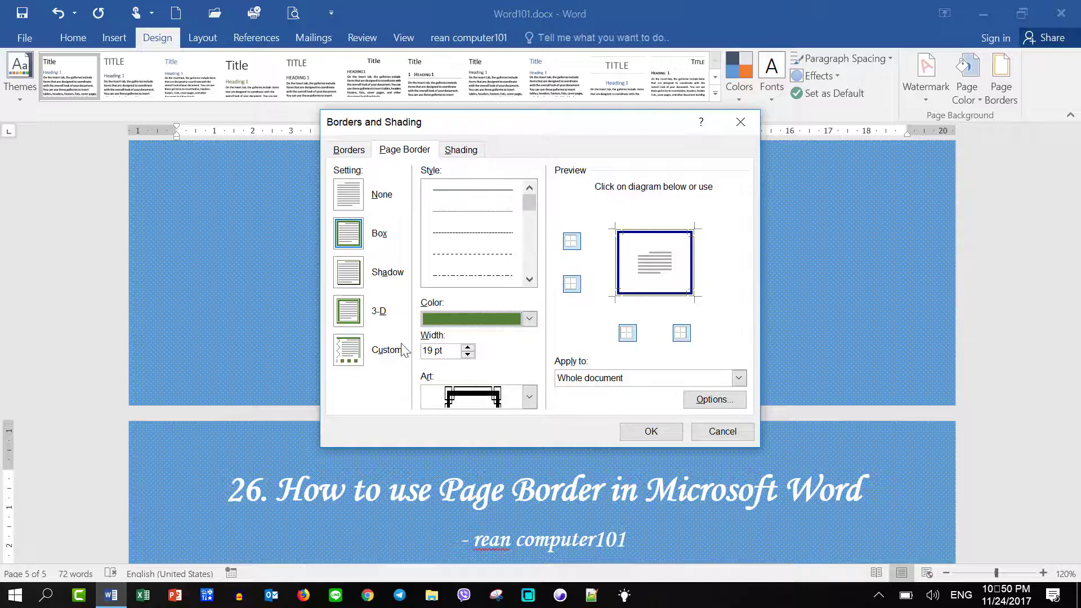
click(467, 347)
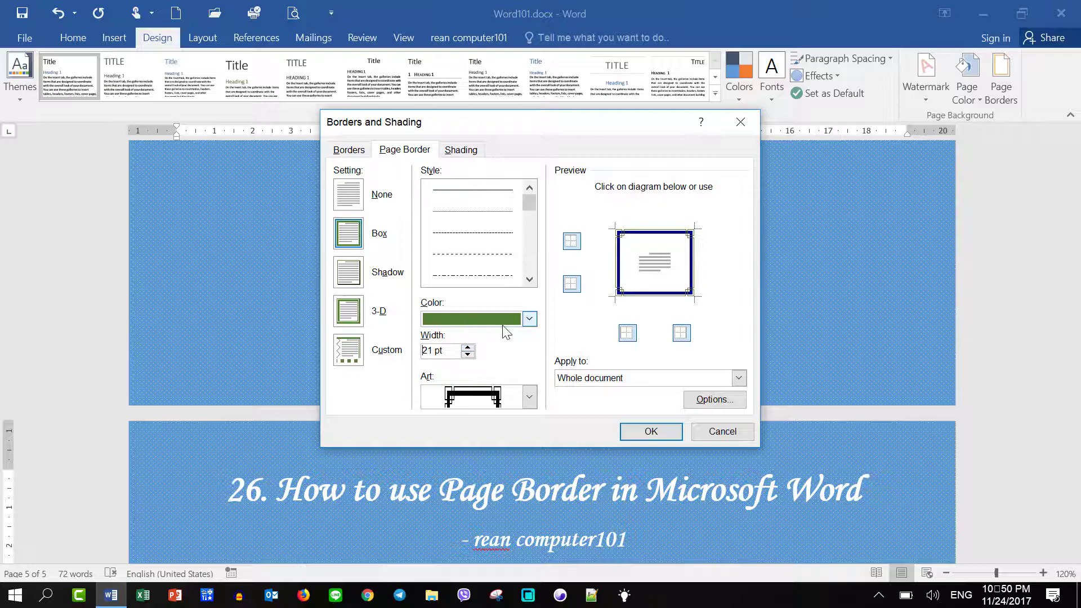
click(651, 431)
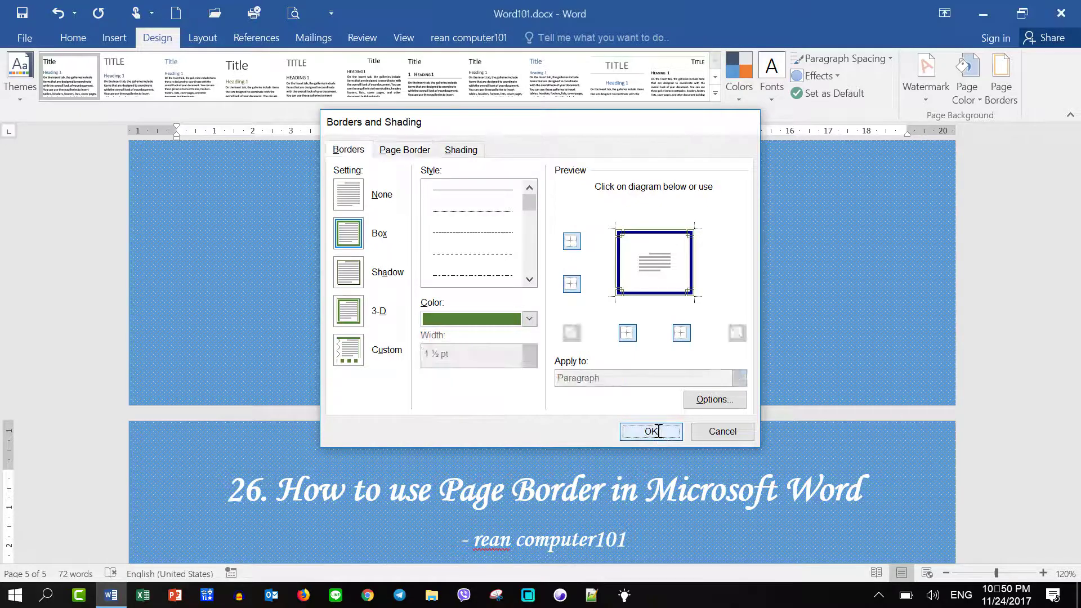
scroll(822, 426, down, 5)
scroll(821, 427, down, 3)
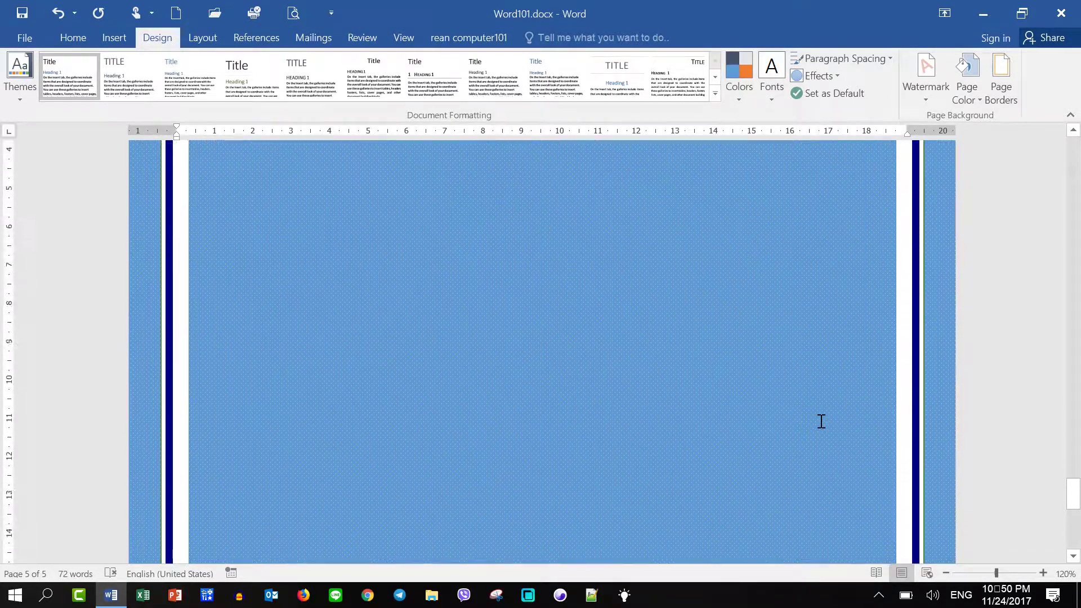
scroll(821, 410, up, 5)
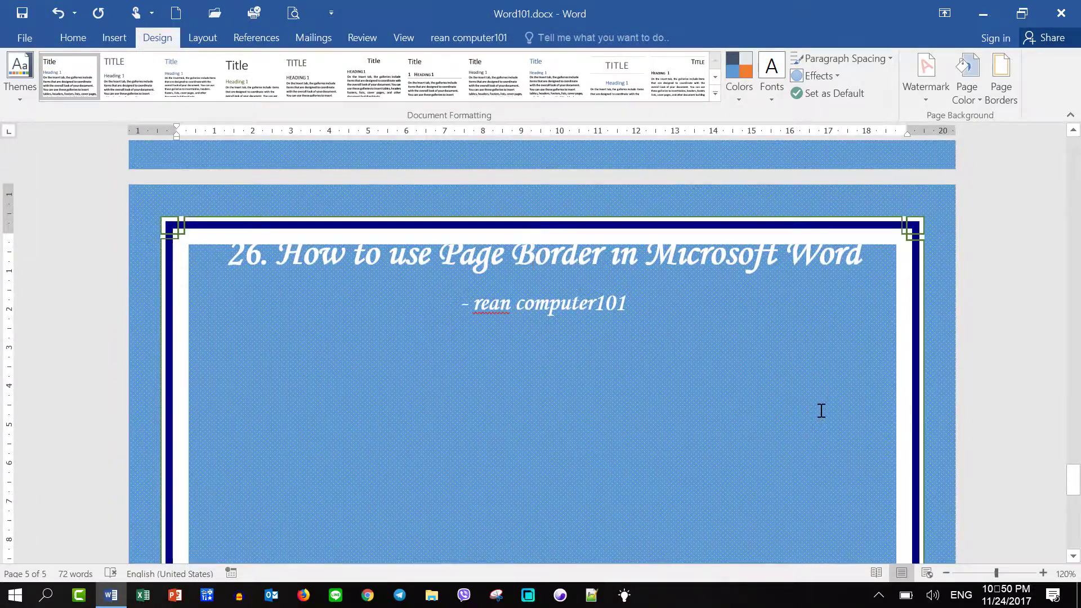
scroll(821, 411, up, 5)
scroll(822, 411, up, 2)
scroll(821, 410, up, 10)
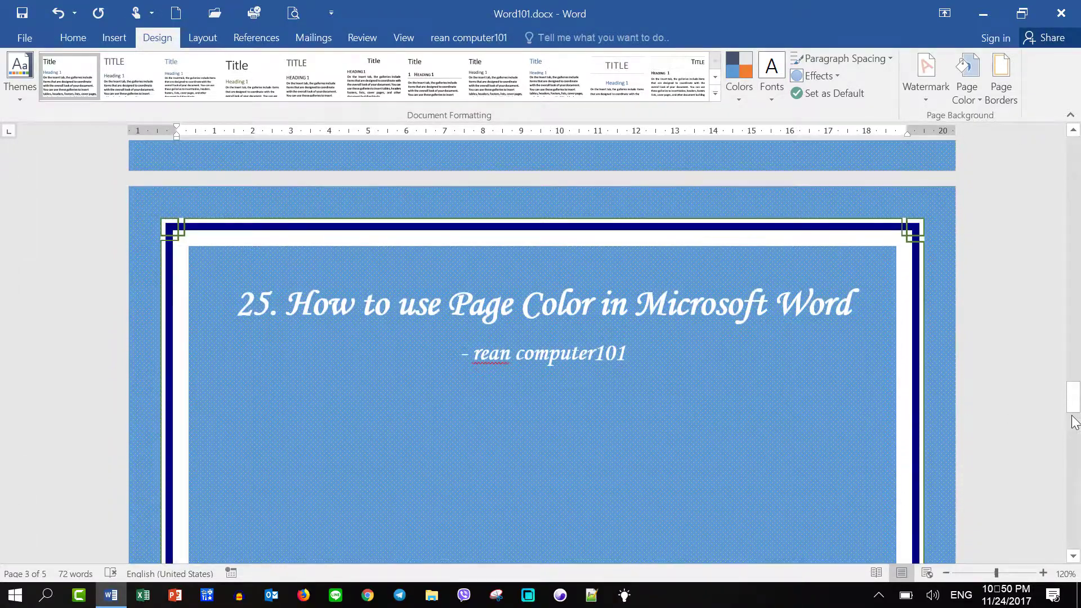
click(25, 39)
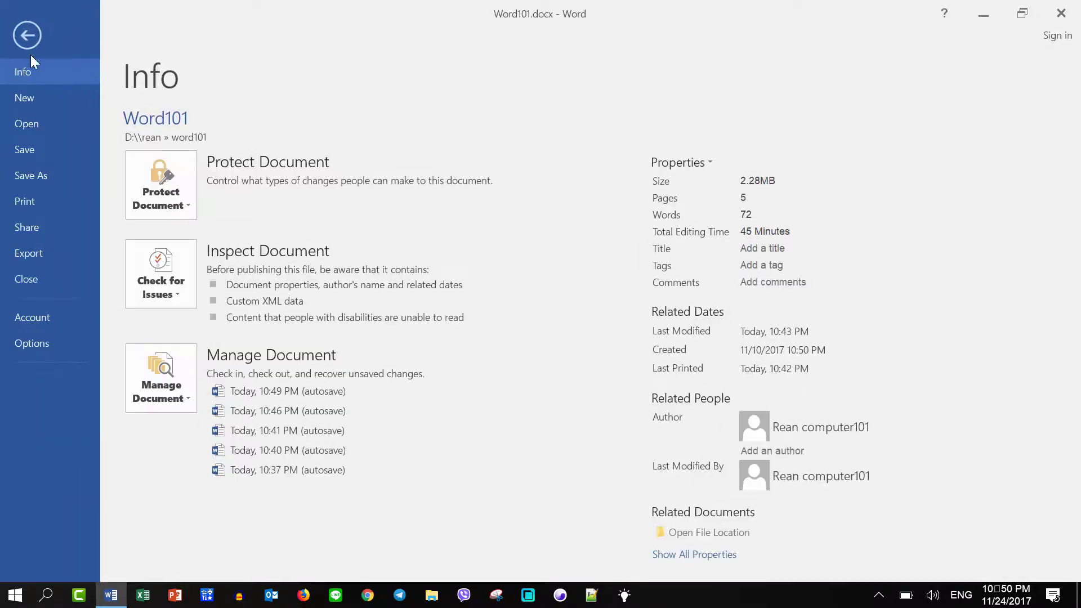
click(49, 204)
scroll(818, 348, down, 2)
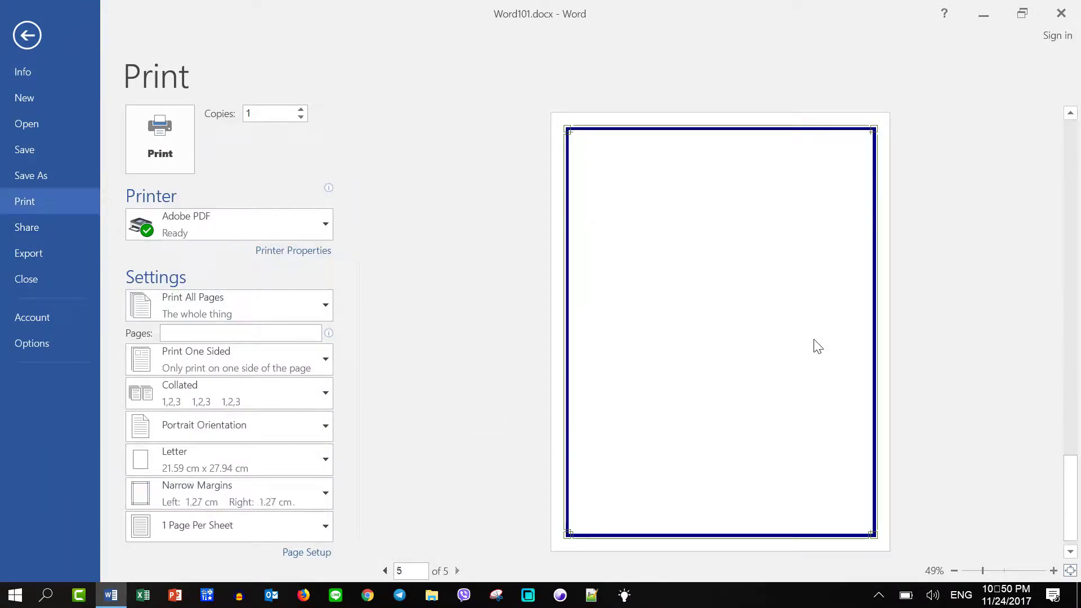
scroll(818, 347, up, 2)
scroll(818, 347, up, 2)
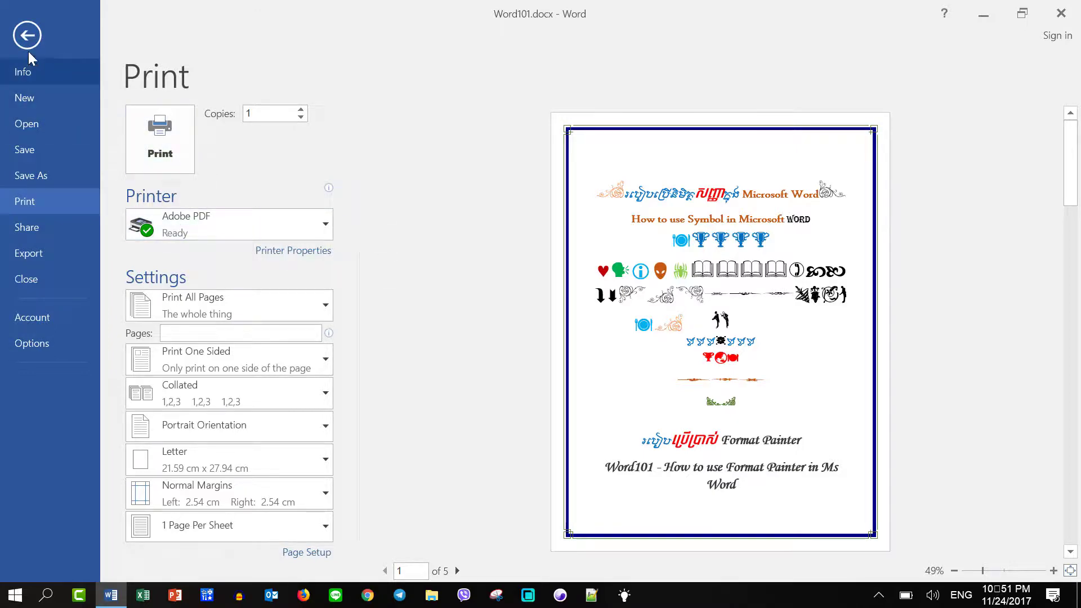
click(27, 35)
scroll(641, 355, up, 4)
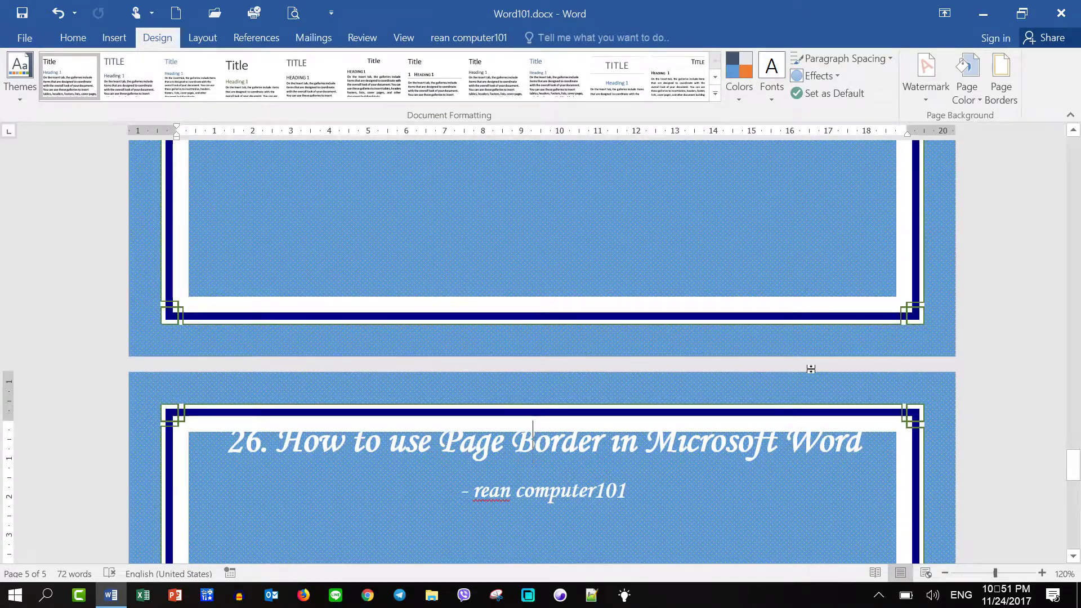
scroll(810, 369, up, 4)
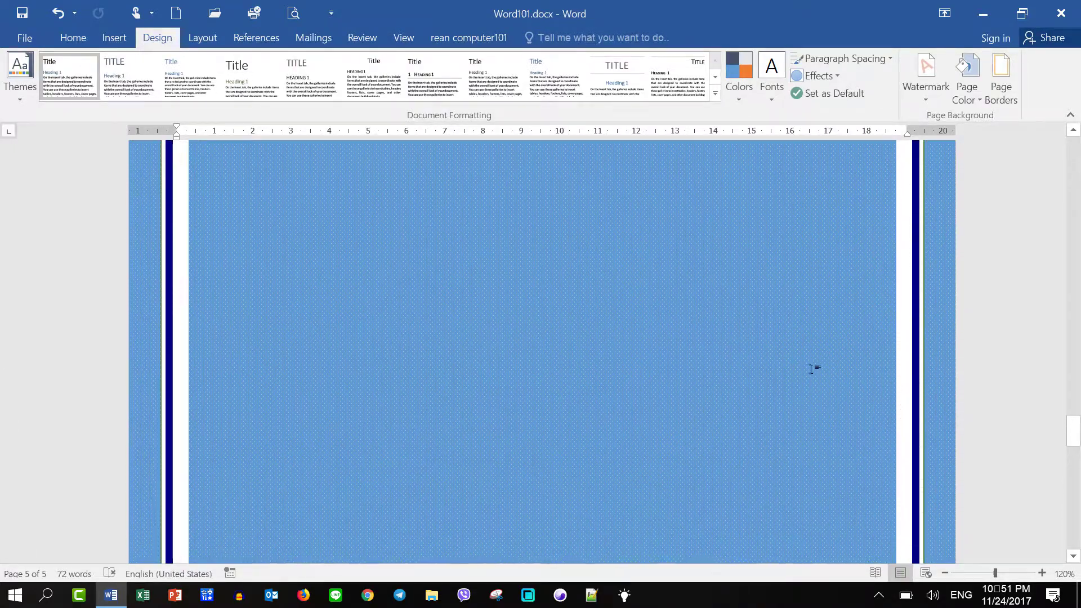
scroll(813, 368, up, 5)
scroll(813, 394, down, 4)
scroll(788, 427, down, 5)
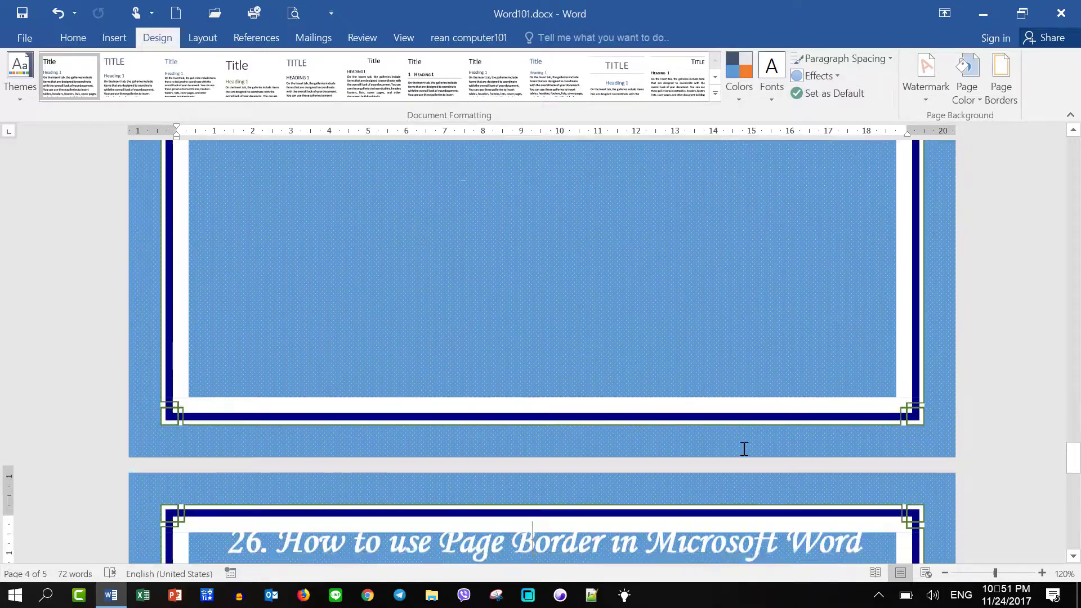
scroll(743, 445, down, 6)
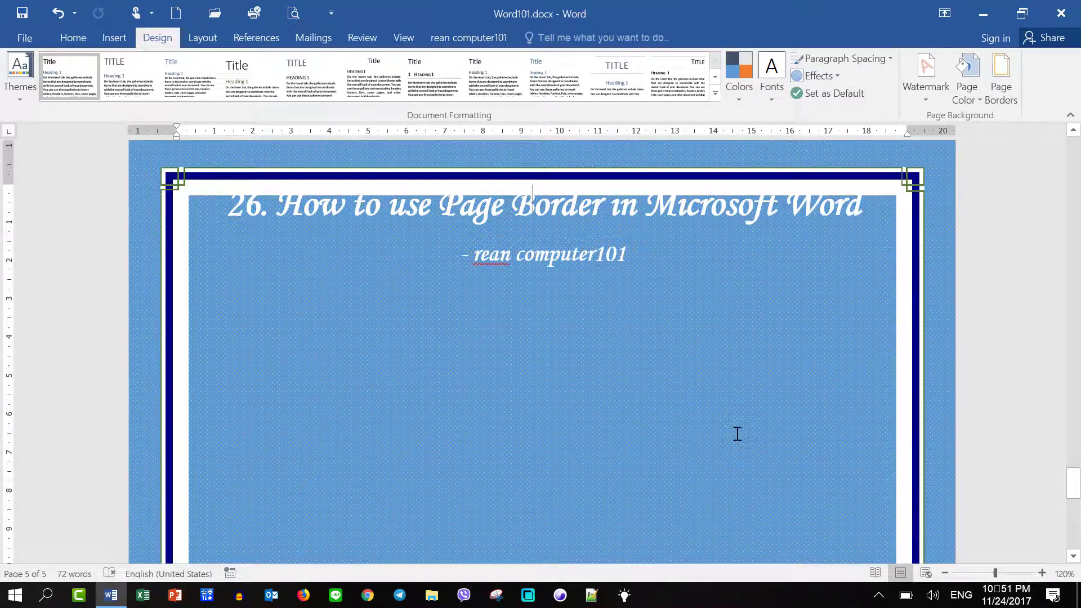